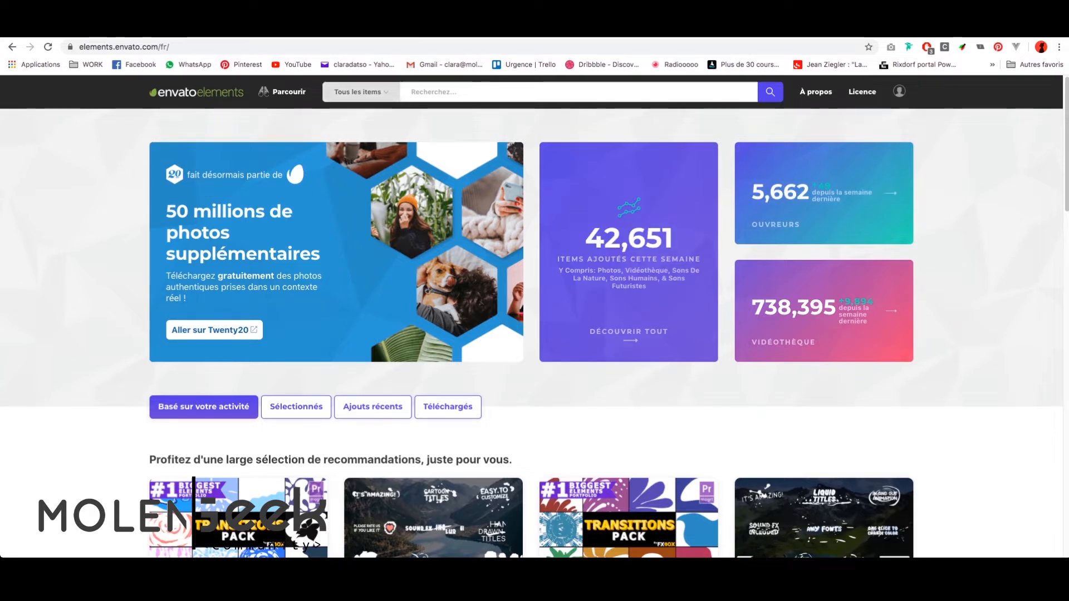
Search the video templates category (Modèles de vidéos) for "title glitch"
left_click(361, 92)
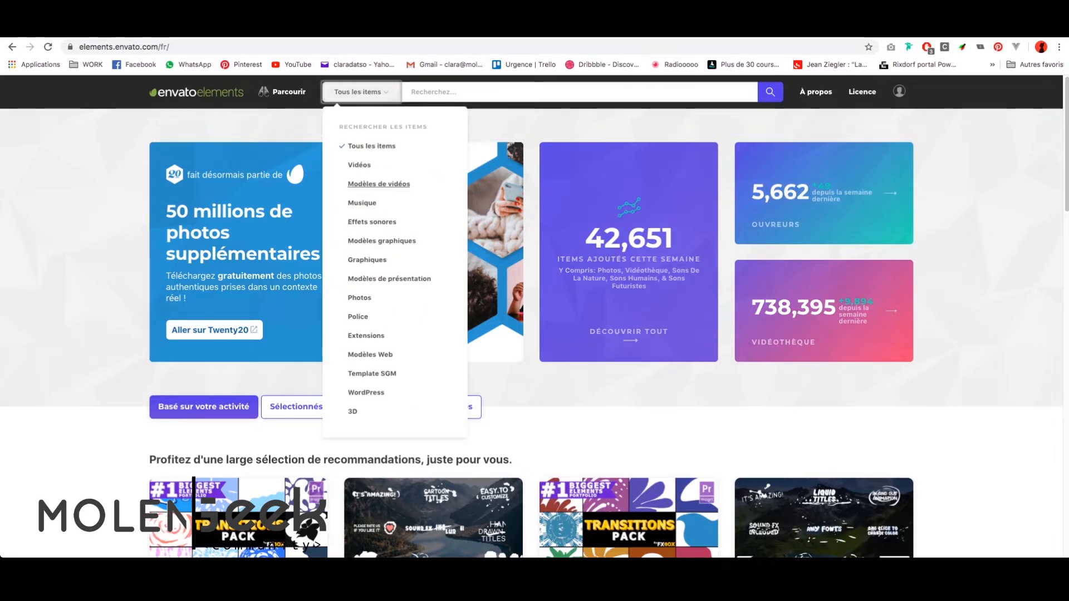
left_click(379, 183)
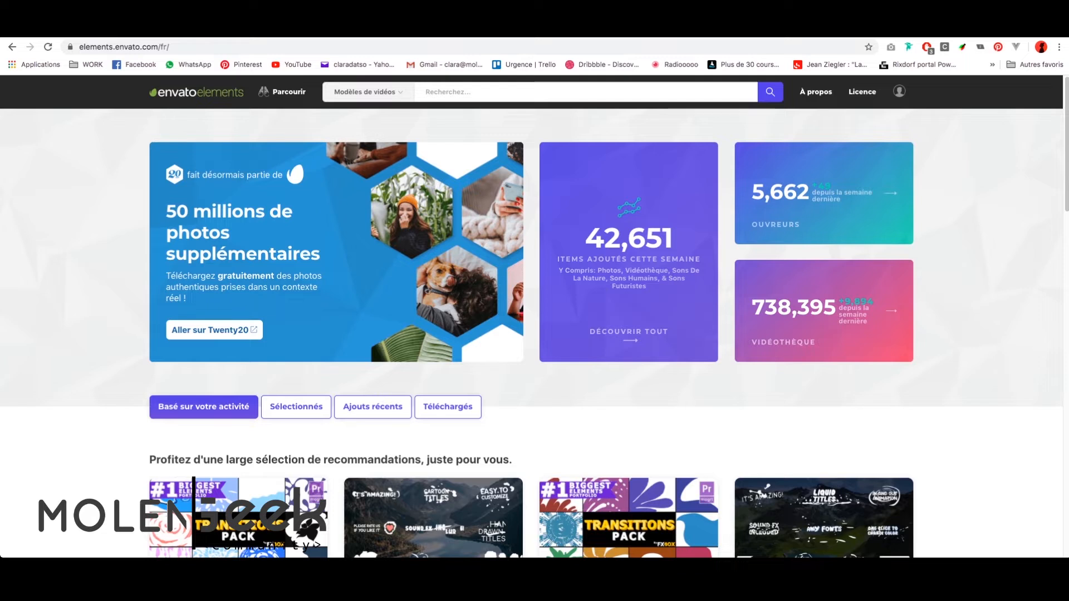
type("title glitch")
key("Return")
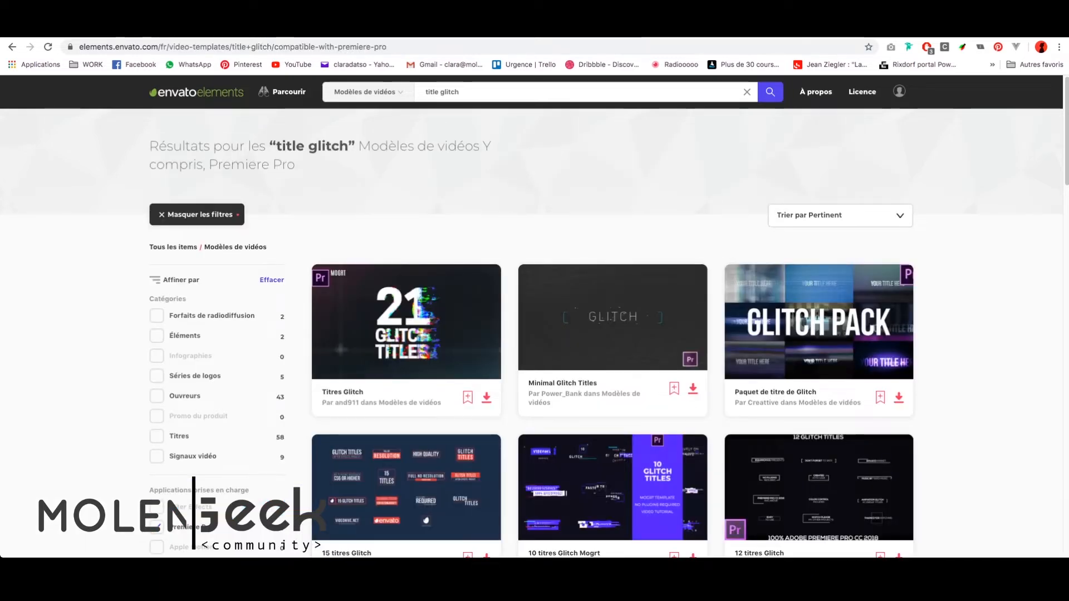
Remove the Premiere Pro compatibility filter from the results and apply it again
scroll(535, 316, "down", 2)
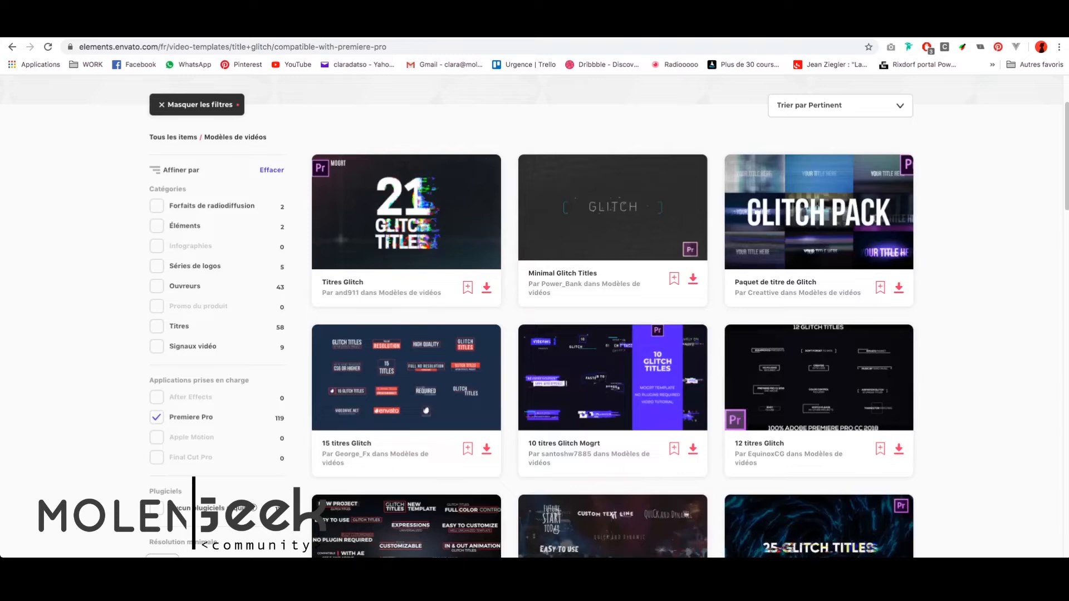
left_click(157, 417)
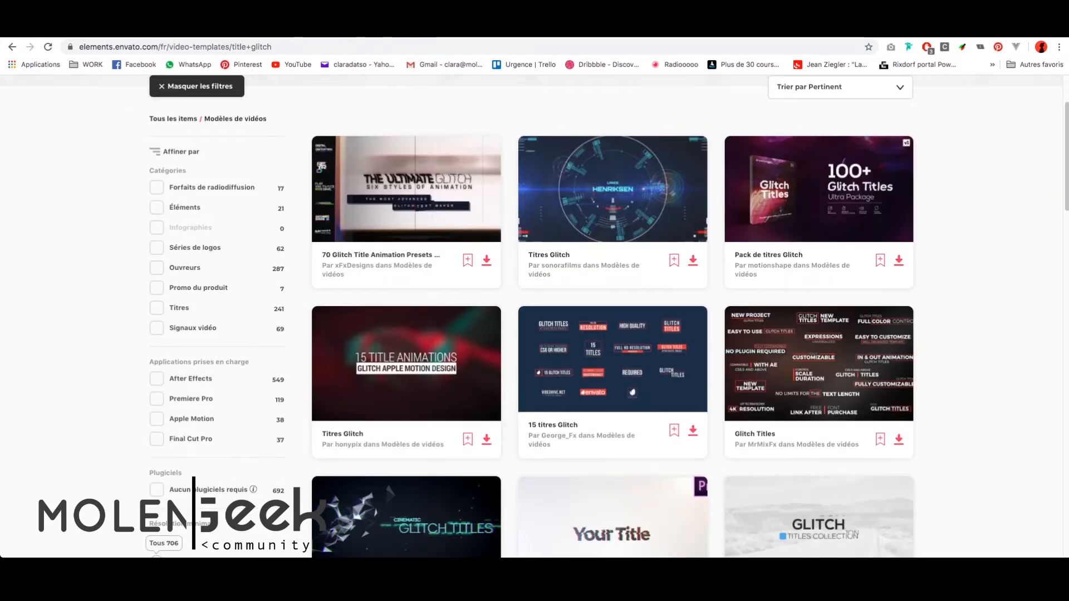
left_click(157, 399)
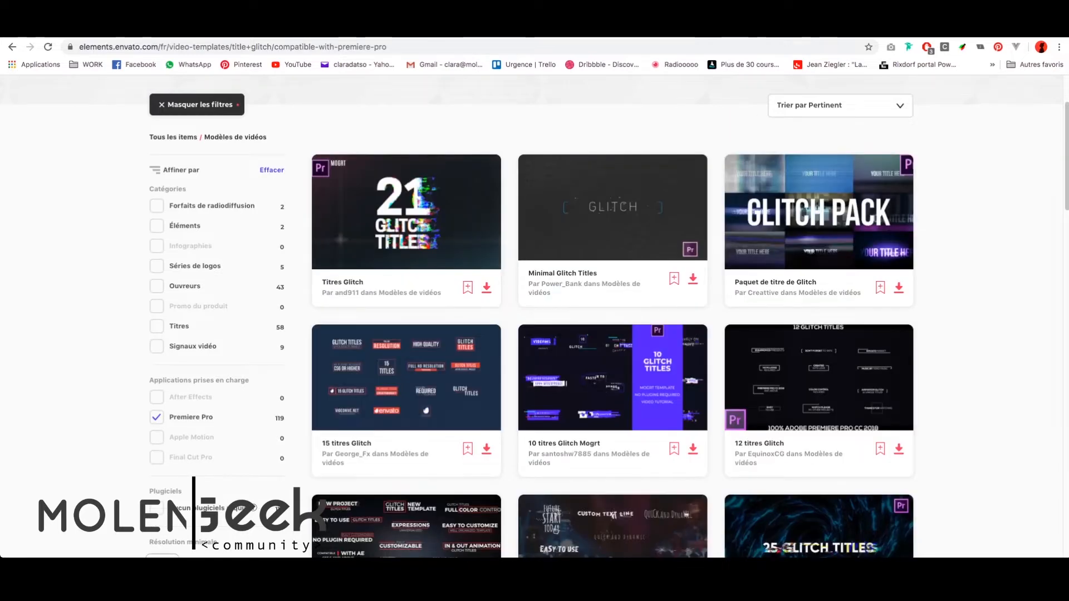
scroll(531, 316, "up", 2)
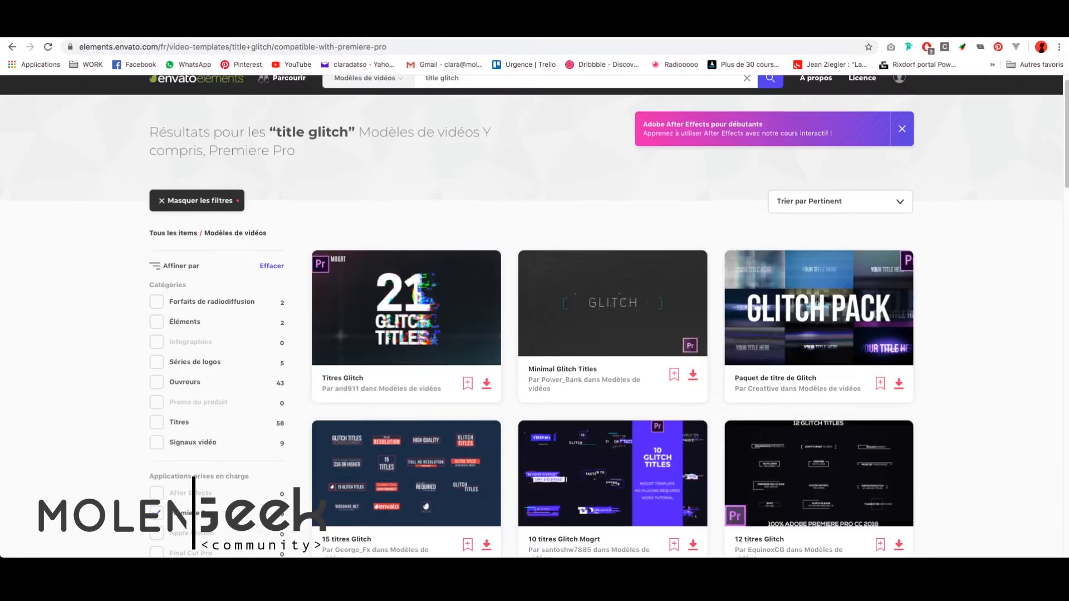
Browse the glitch title templates and open the page of the "Lot de 70 Préréglages d'animation de titre glitch" pack
mouse_move(406, 308)
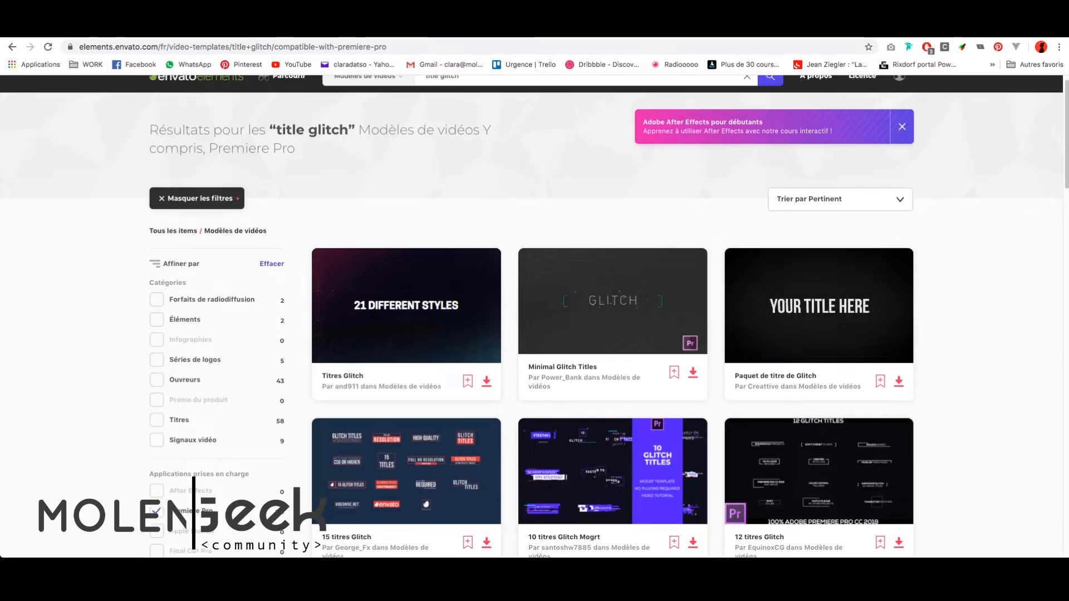
scroll(818, 312, "down", 3)
scroll(613, 312, "down", 3)
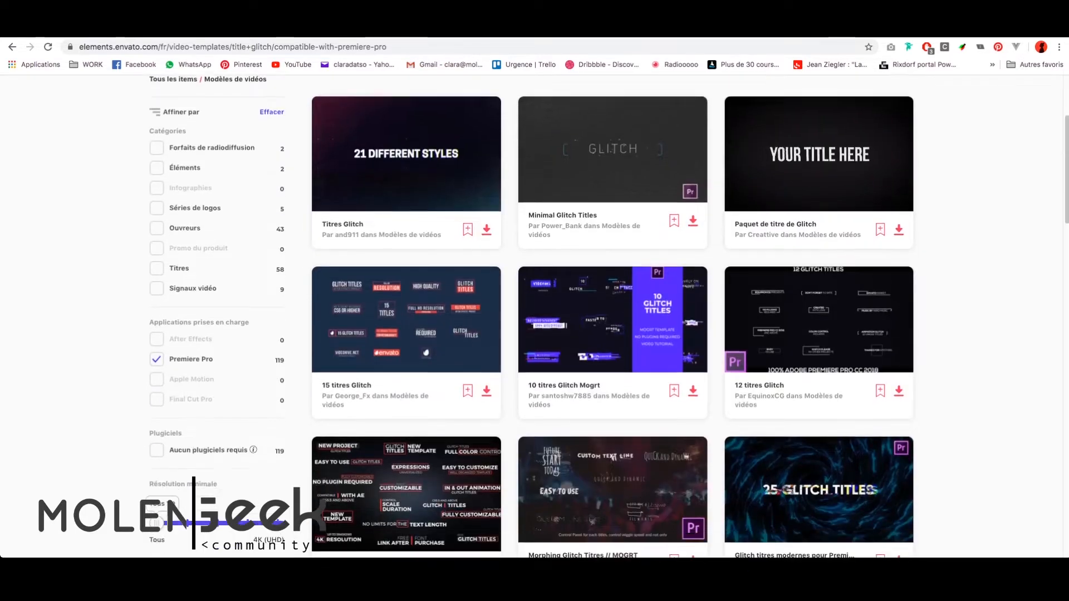
scroll(613, 312, "down", 3)
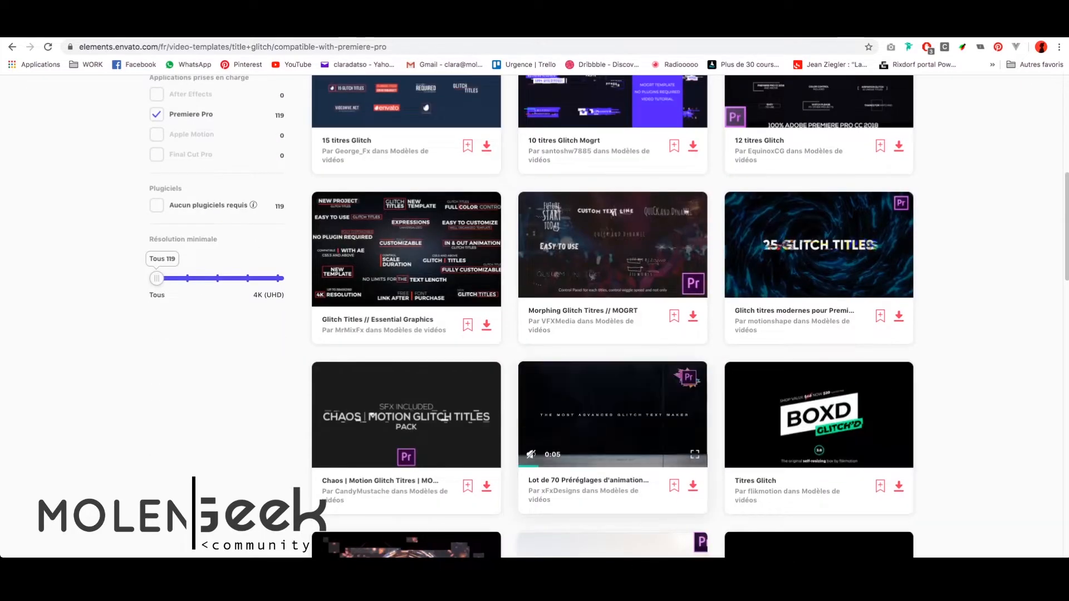
left_click(612, 415)
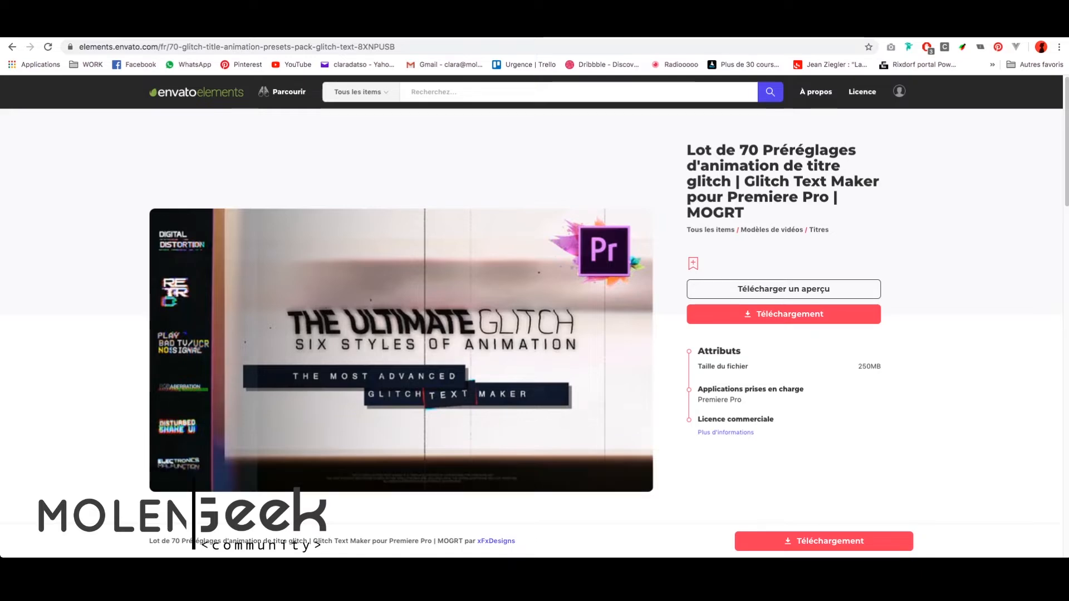
Examine the pack's preview video, pausing it, and read through its description and feature list
scroll(531, 298, "down", 1)
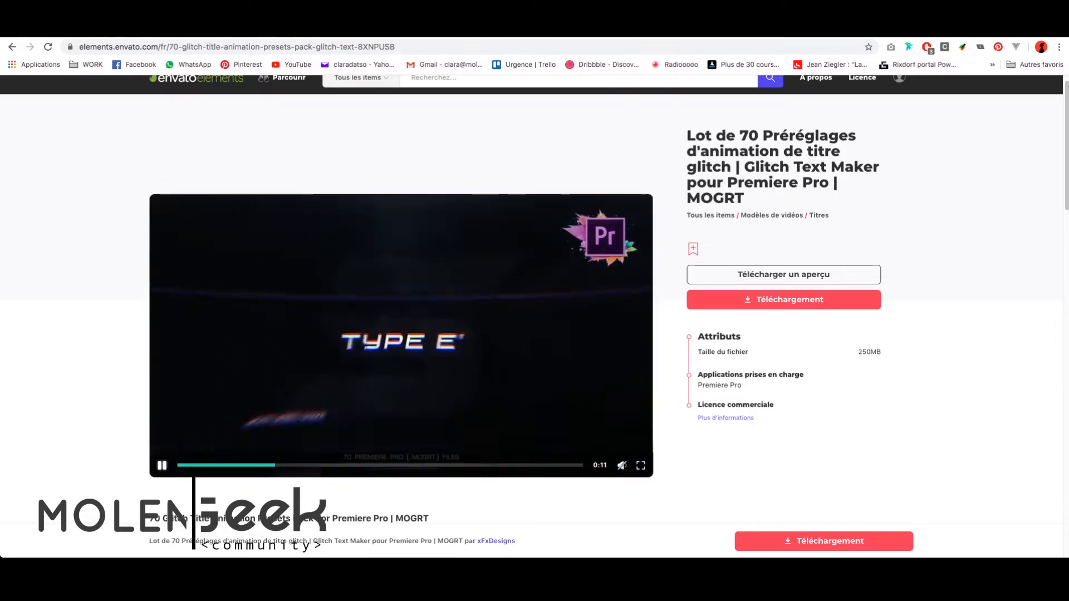
left_click(354, 344)
scroll(401, 334, "down", 5)
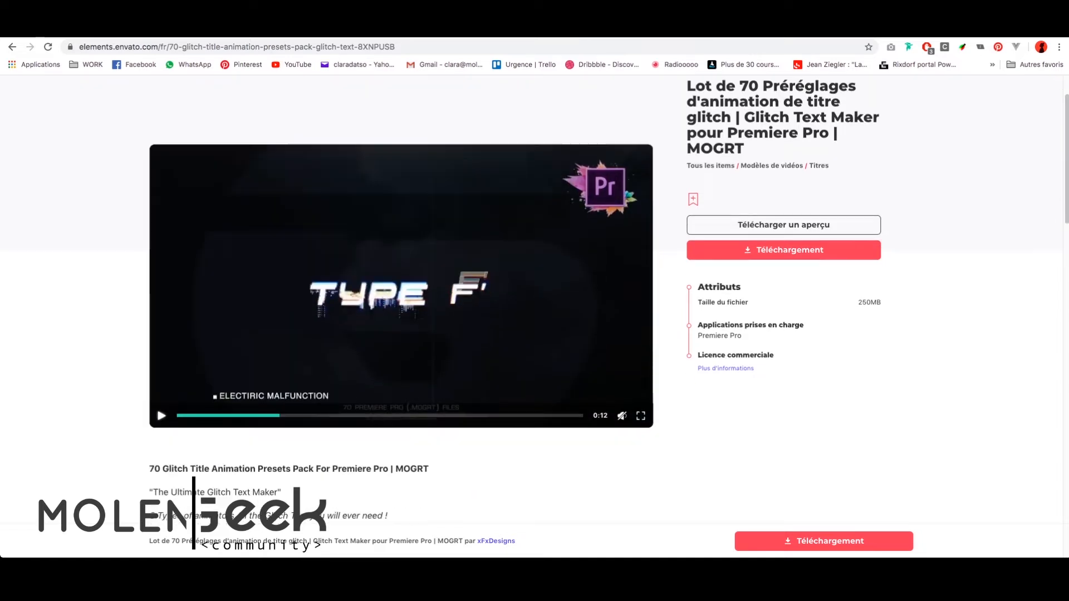
scroll(401, 301, "down", 1)
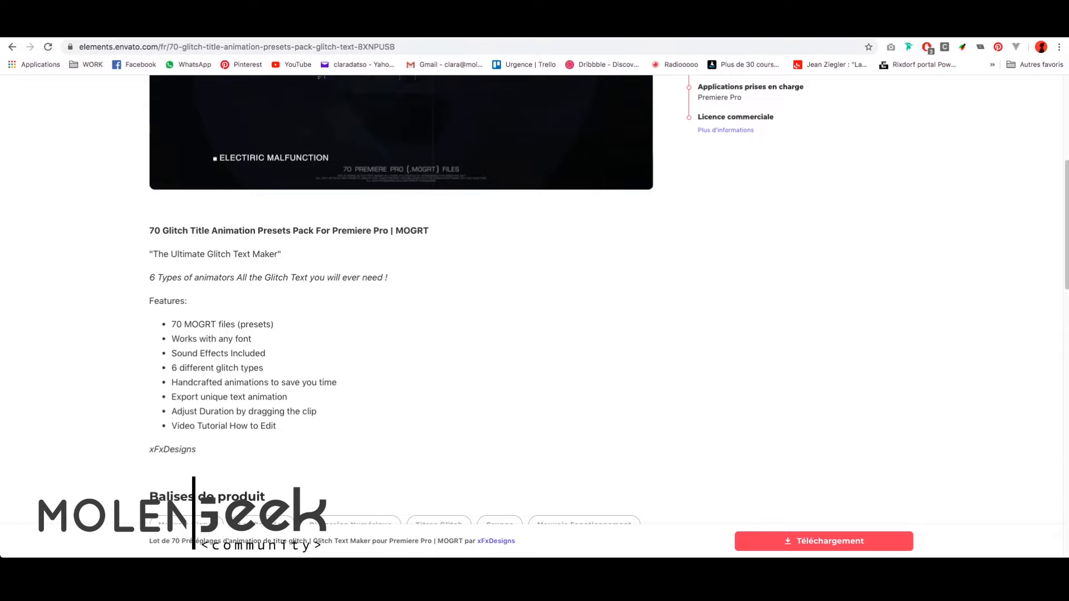
left_click_drag(150, 231, 277, 426)
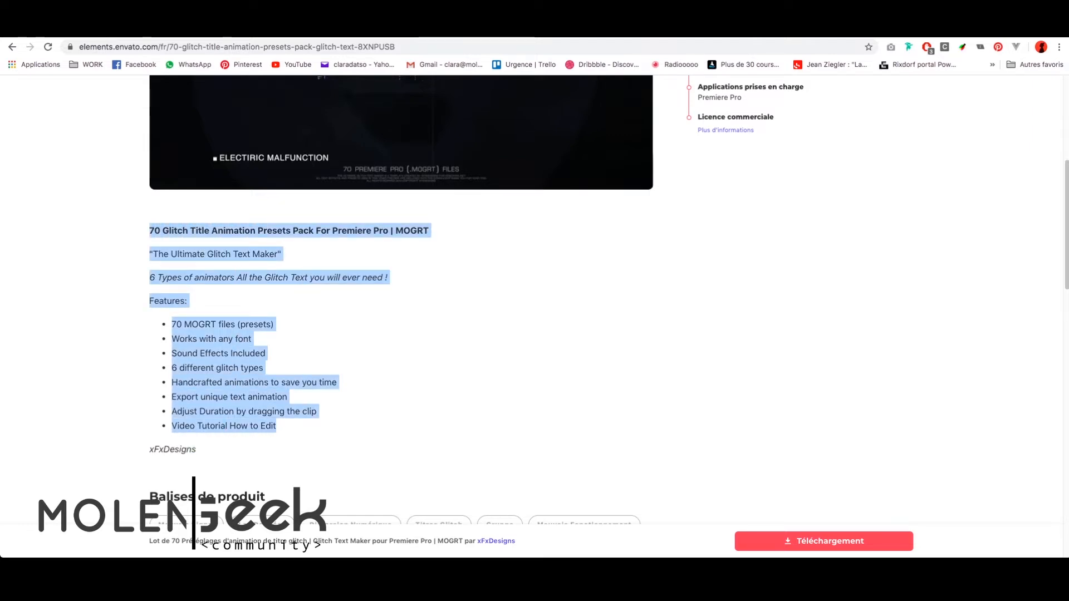
left_click(356, 426)
scroll(401, 334, "up", 3)
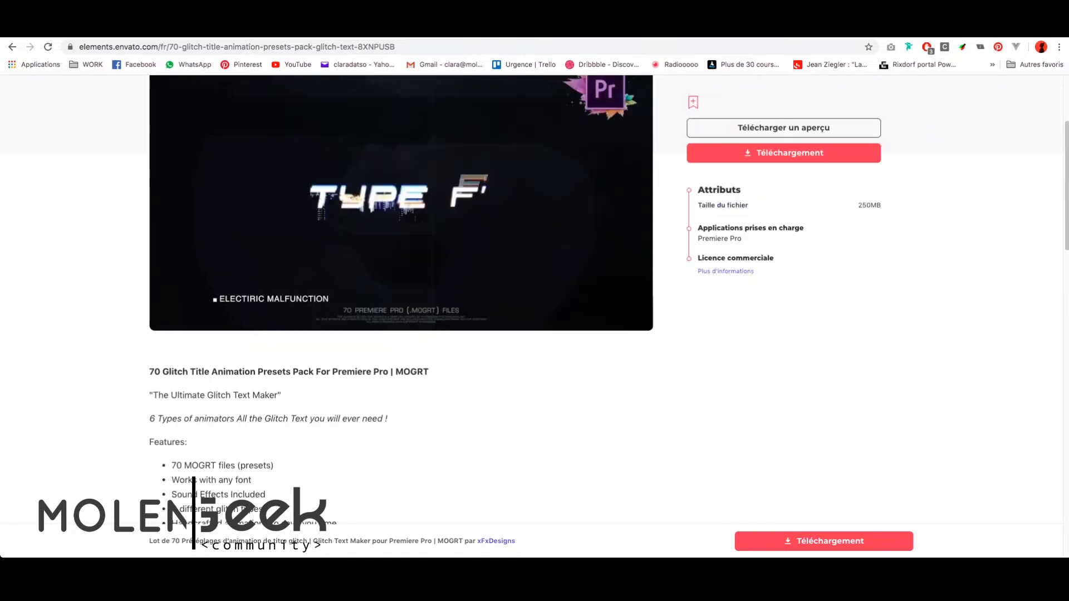
scroll(401, 301, "up", 3)
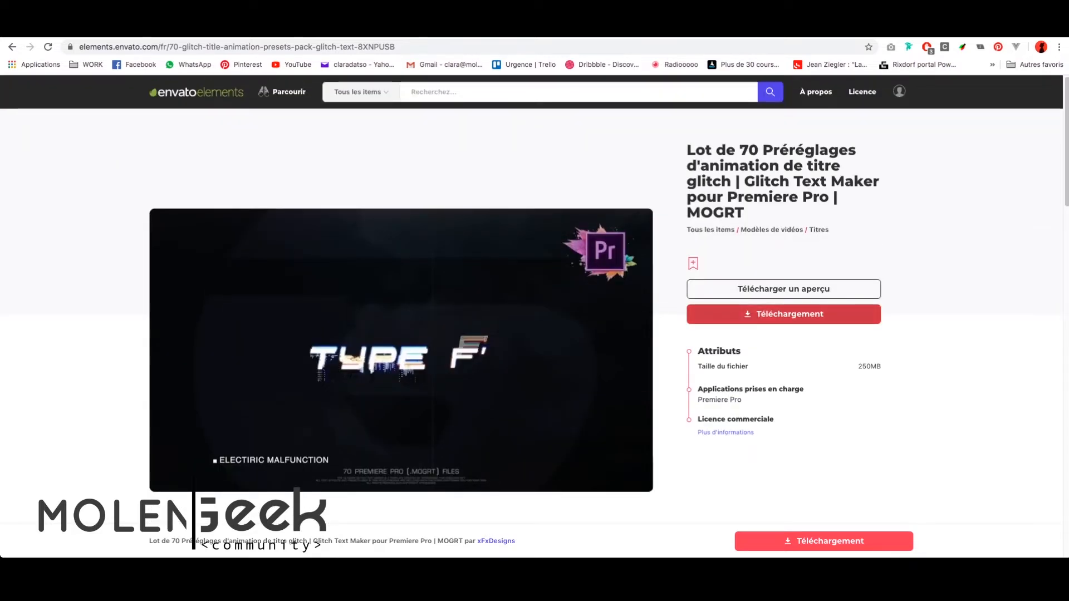
Start the download of the glitch title pack and choose Formation Premiere Pro as its project
left_click(783, 314)
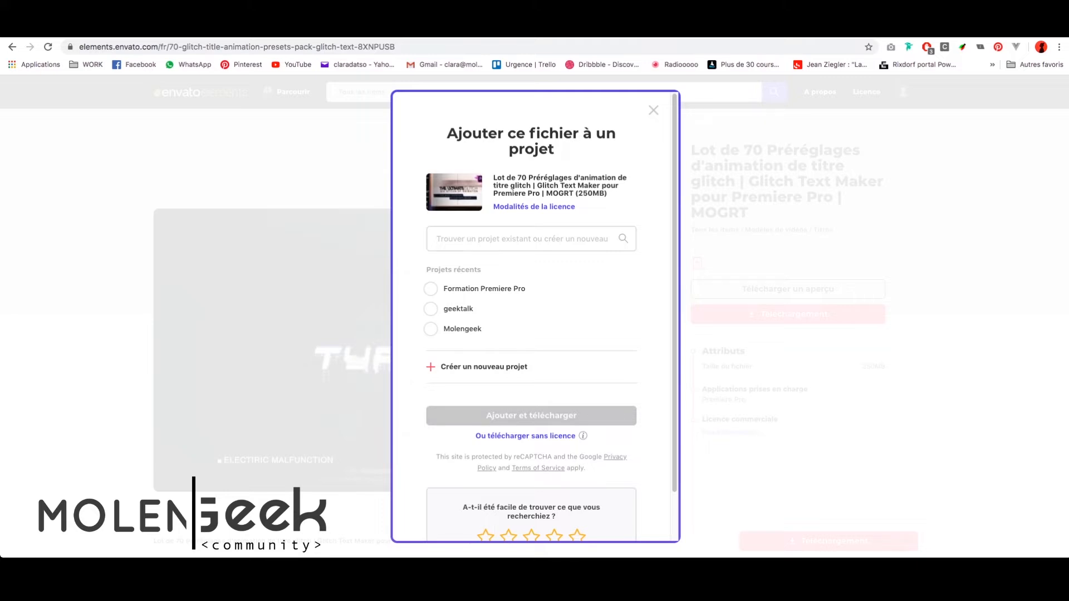
left_click(431, 289)
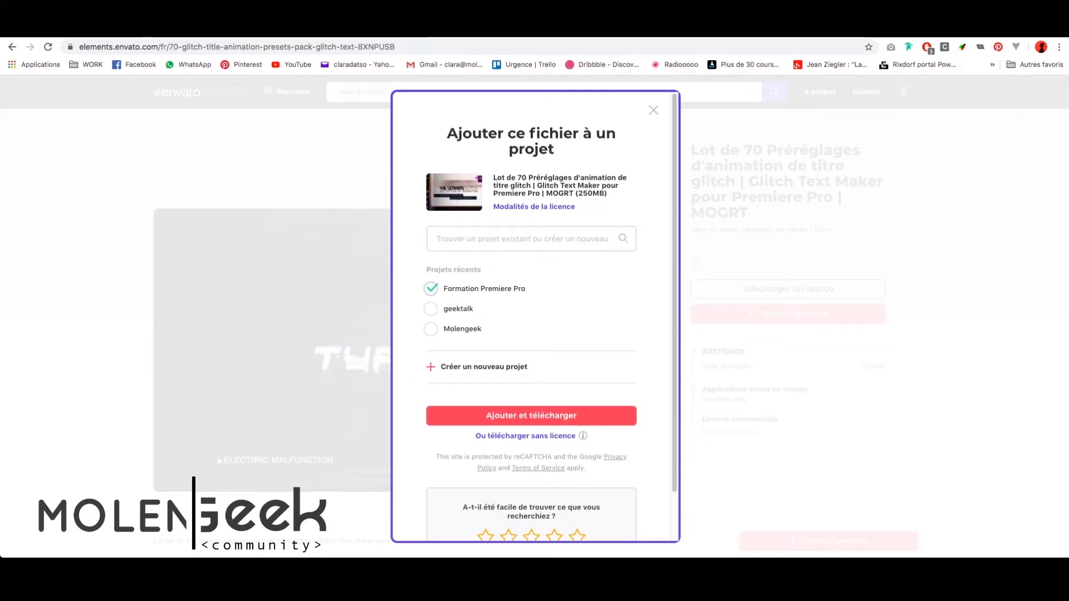
left_click(483, 367)
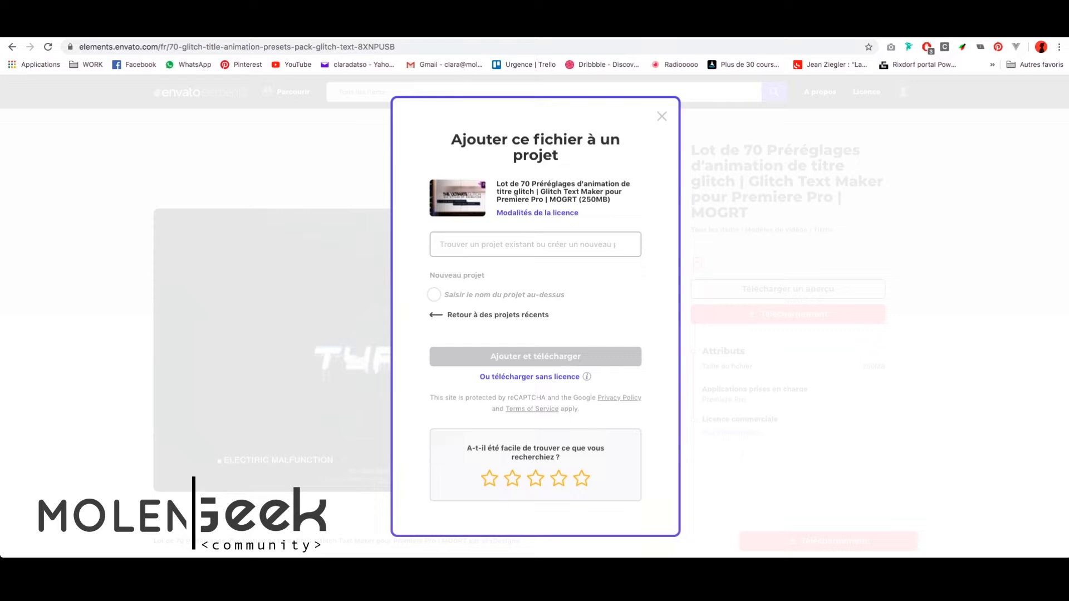
type("Tuto")
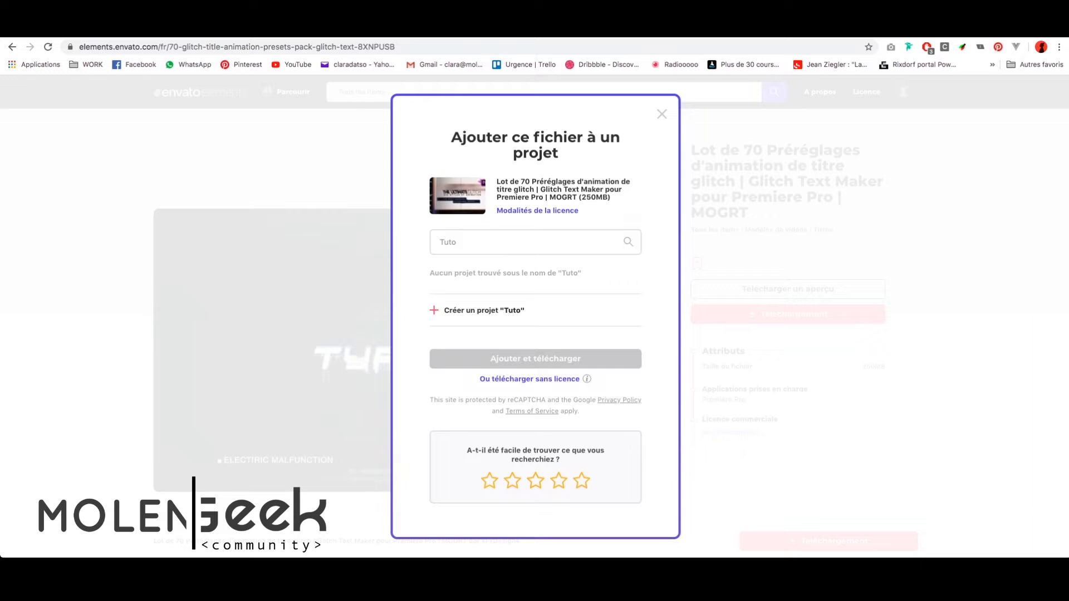
key("BackSpace")
key("BackSpace")
key("BackSpace")
key("BackSpace")
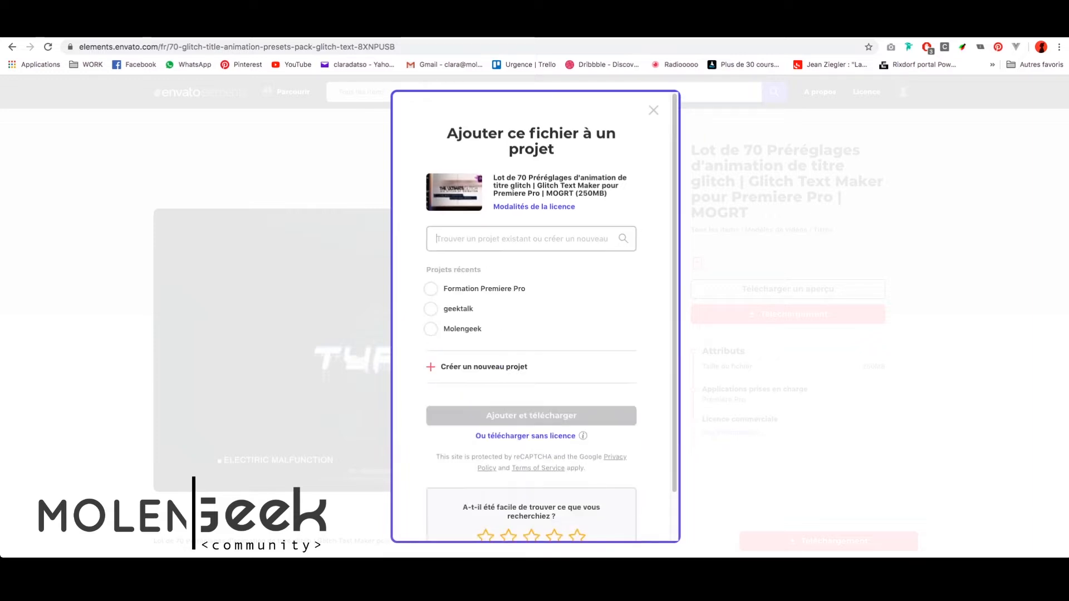
Add the pack to the recent project Formation Premiere Pro and download the file
left_click(431, 289)
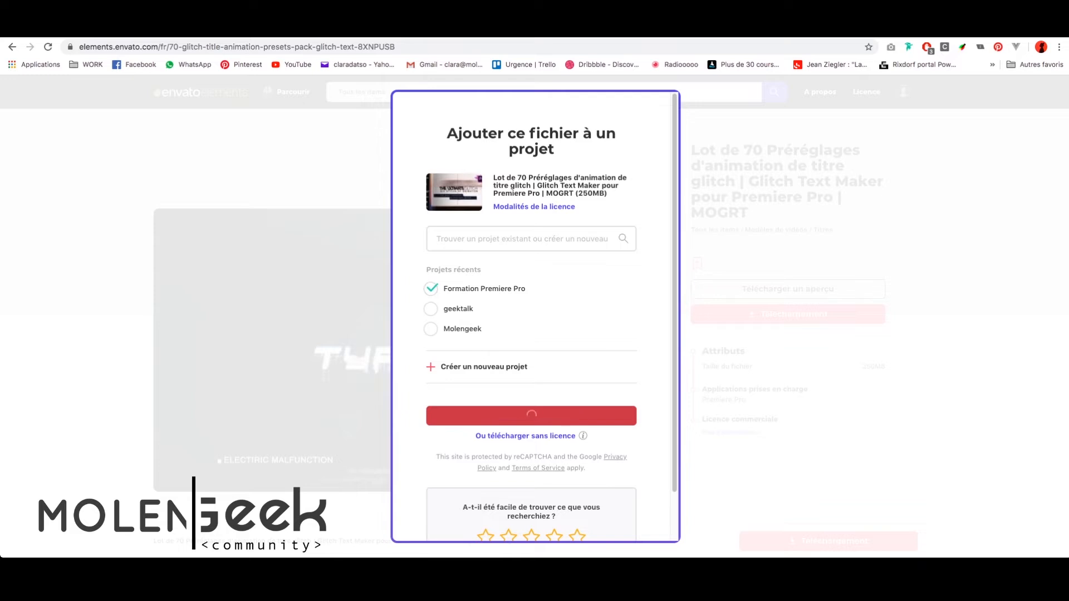
left_click(531, 416)
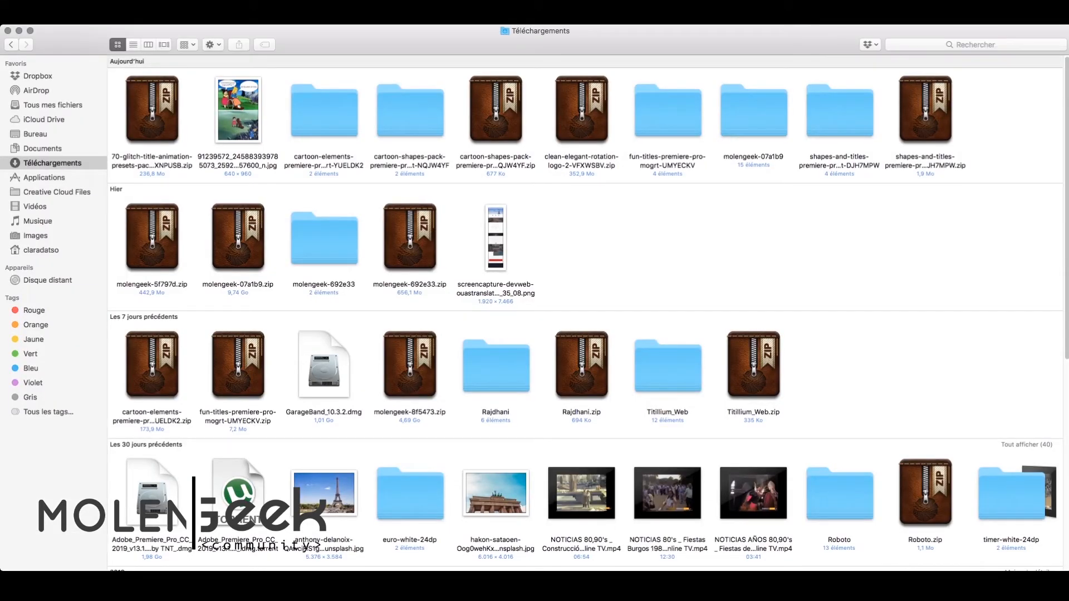
Switch to the Téléchargements folder in Finder, unpack the 70-glitch-title-animation-presets zip and open the extracted folder
left_click(152, 110)
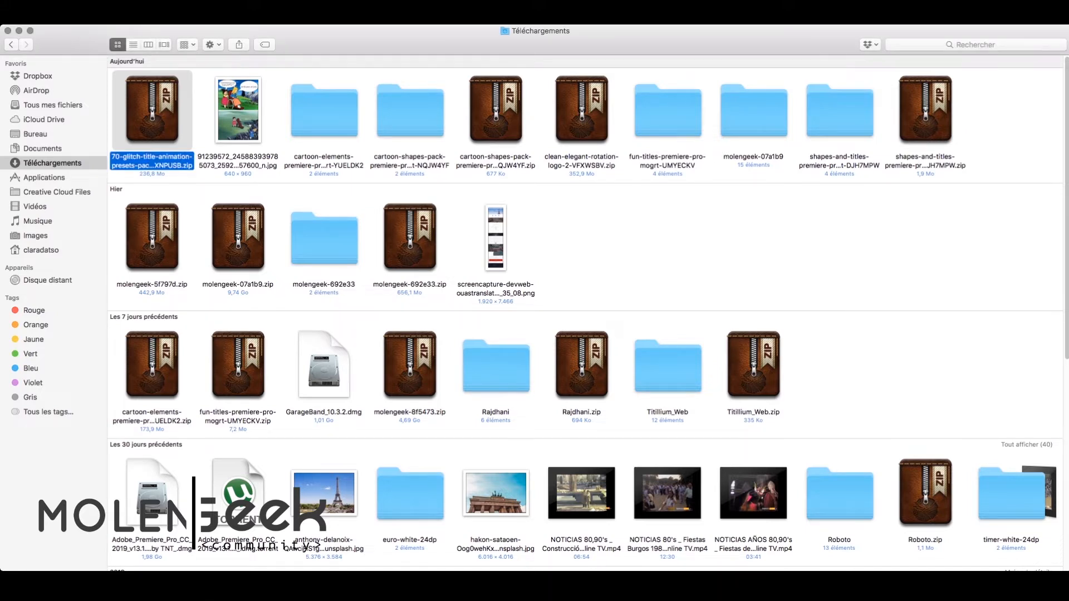
double_click(152, 112)
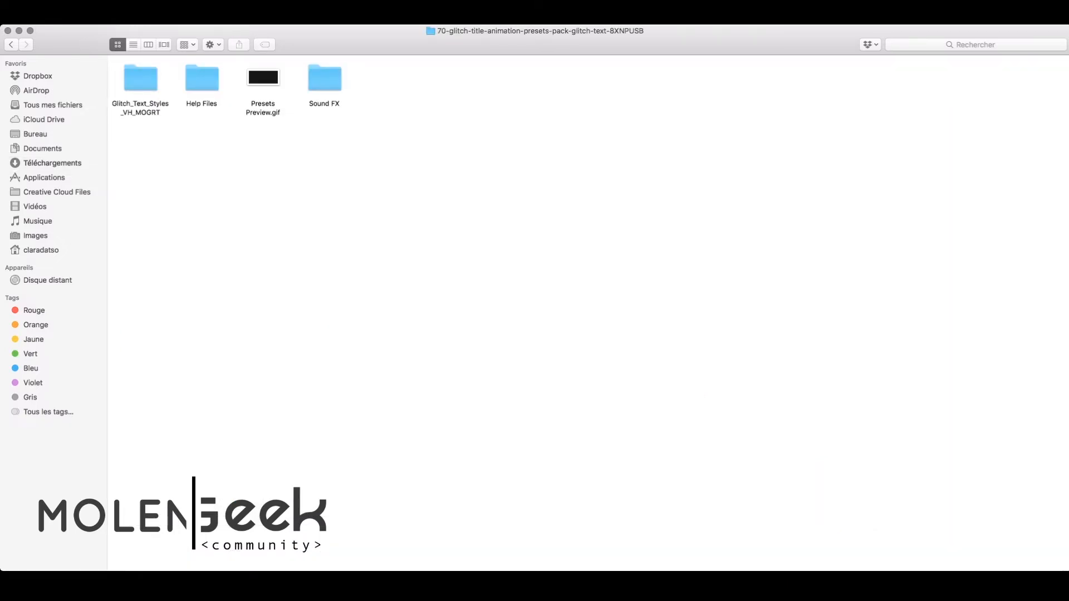
Inspect the extracted pack's contents, including the tutorial videos in Help Files and the Presets Preview.gif file
left_click(141, 79)
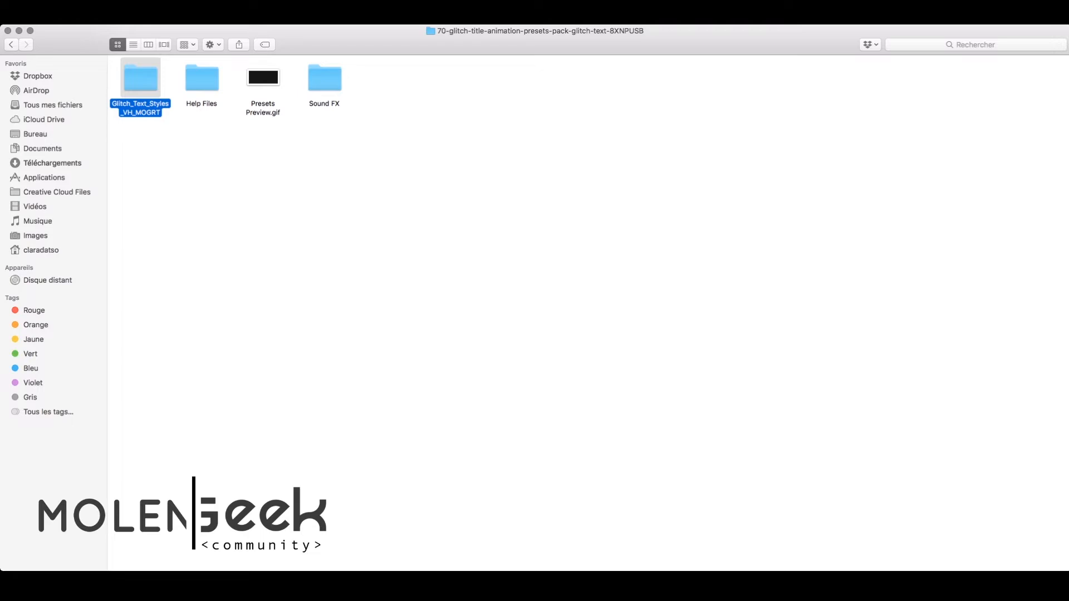
left_click(201, 78)
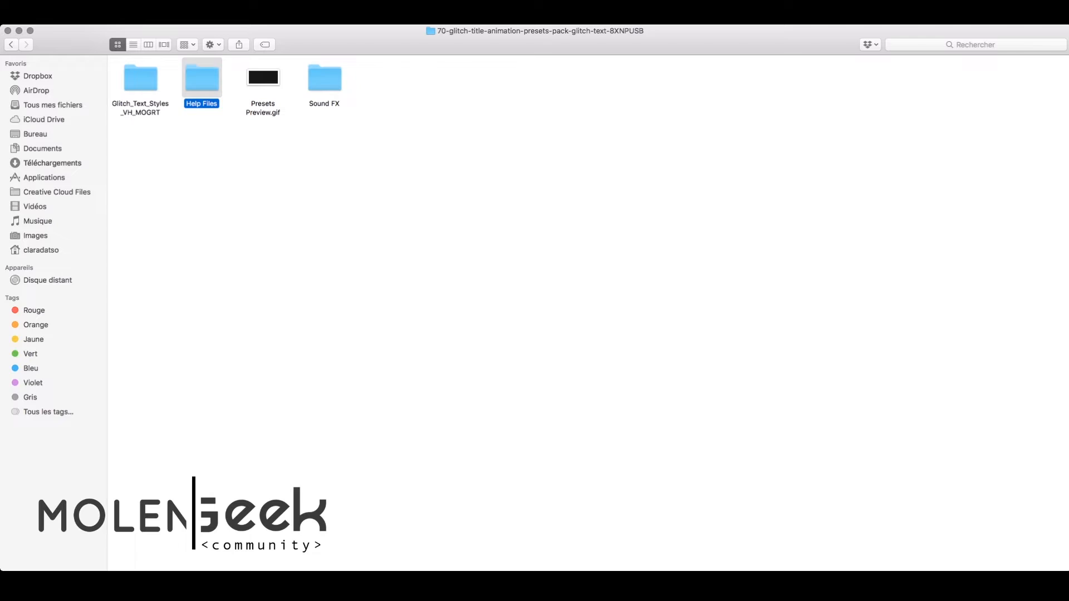
double_click(201, 78)
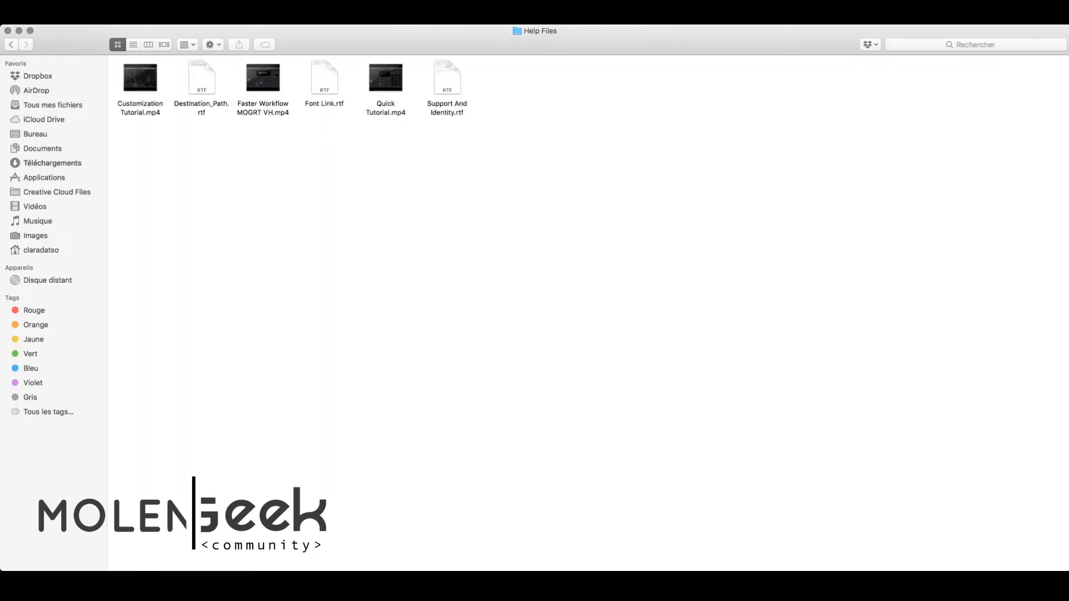
mouse_move(140, 78)
mouse_move(263, 77)
double_click(385, 77)
key("super+bracketleft")
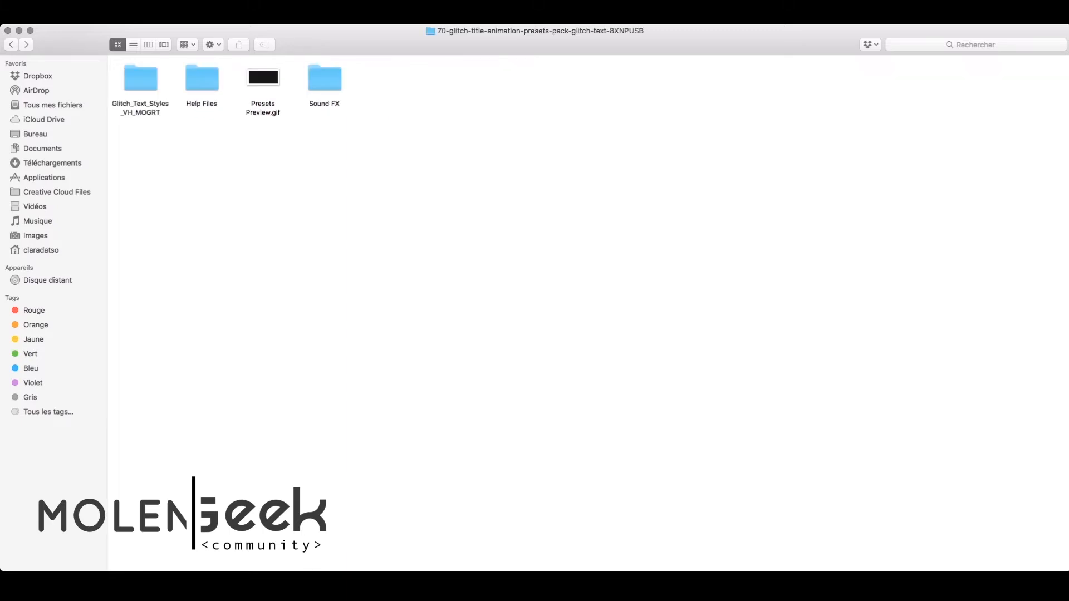
double_click(263, 77)
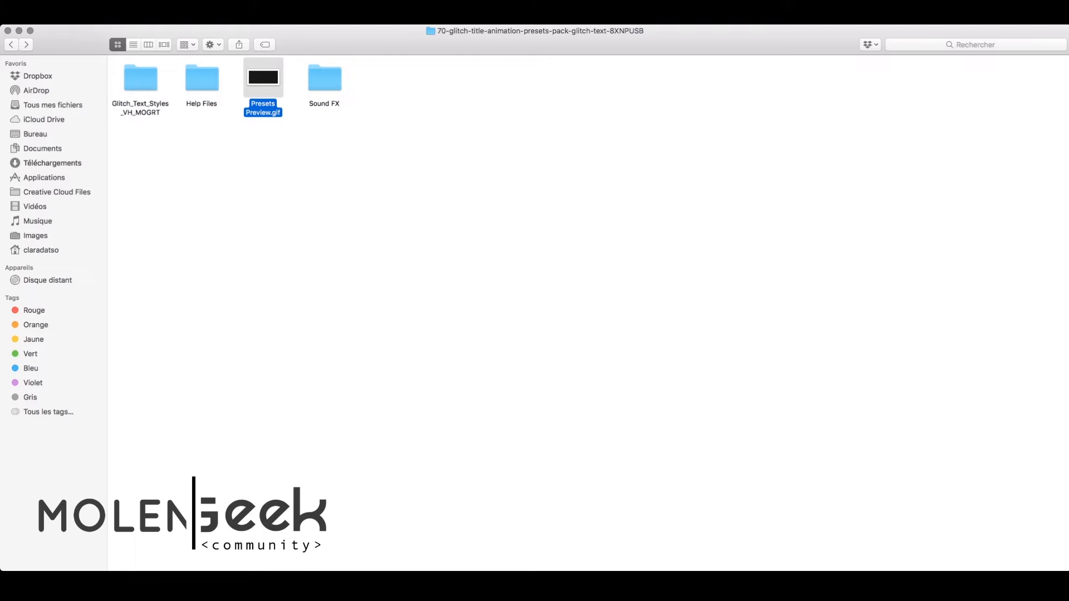
Open the Glitch_Text_Styles_VH_MOGRT folder and select the first template, Glitch_Type_A_01.mogrt
double_click(140, 78)
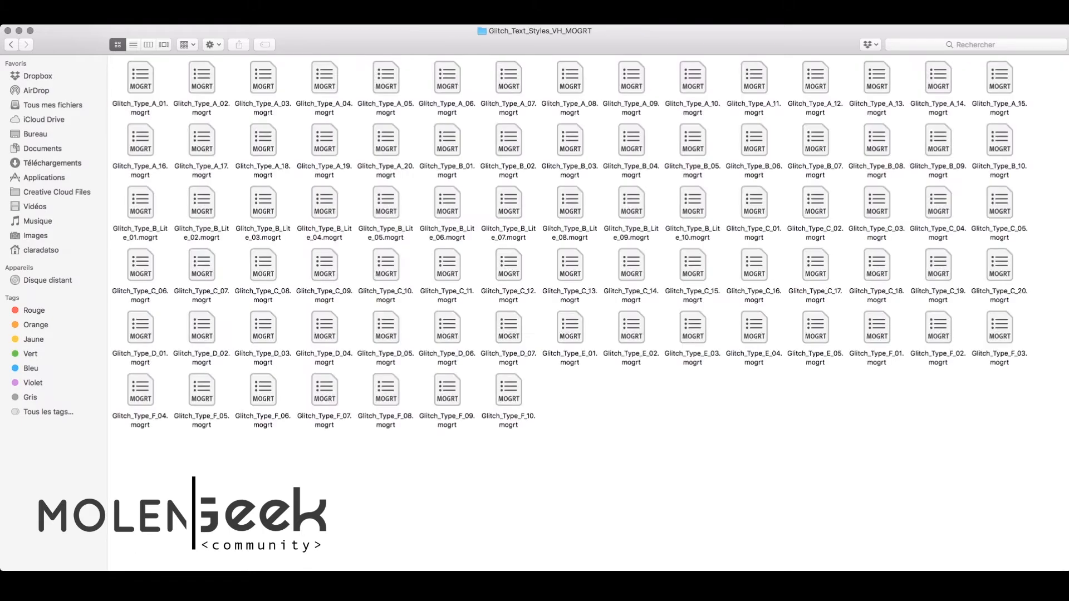
left_click(140, 77)
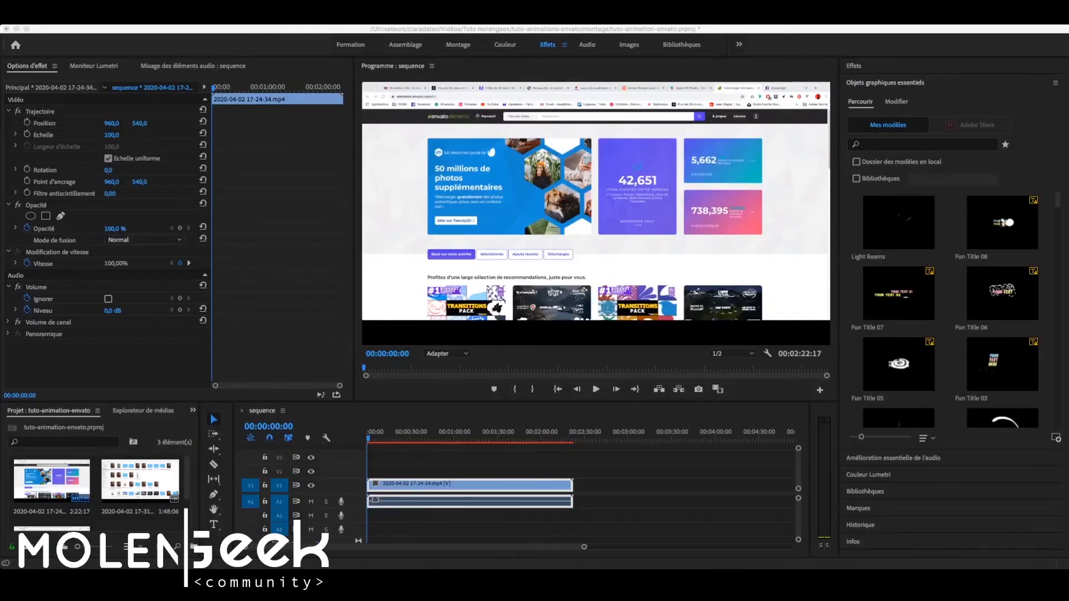
Switch to Premiere Pro and show the Essential Graphics (Objets graphiques essentiels) template library
left_click(689, 484)
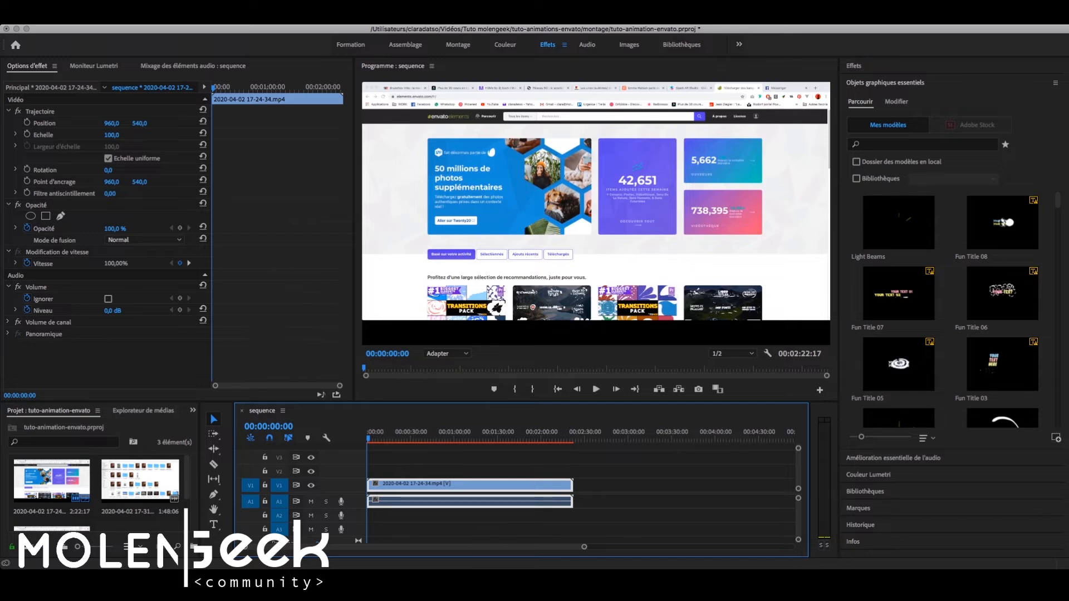
left_click(886, 82)
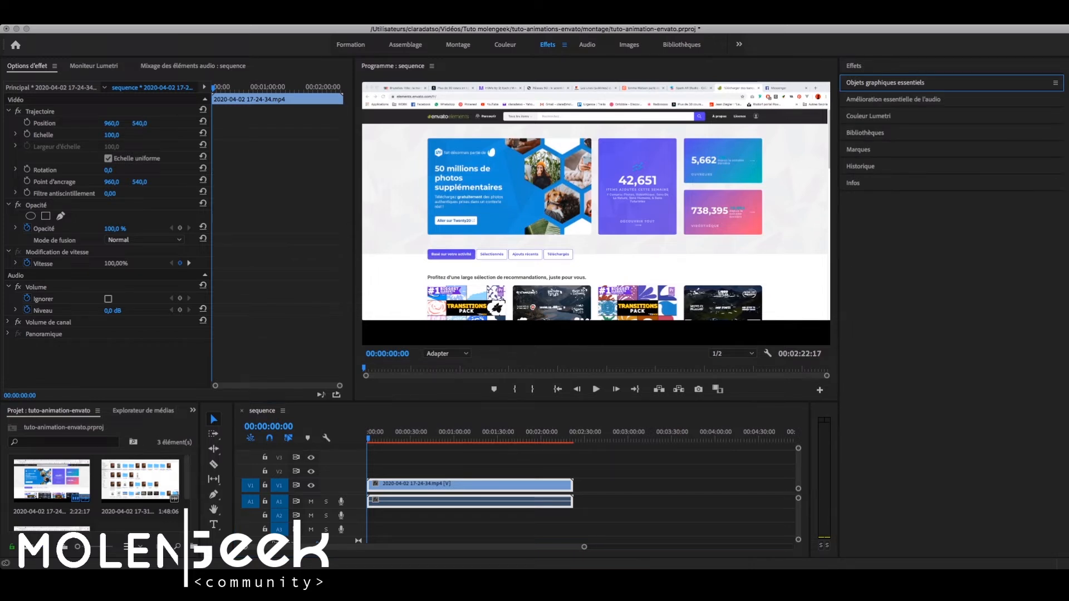
left_click(885, 83)
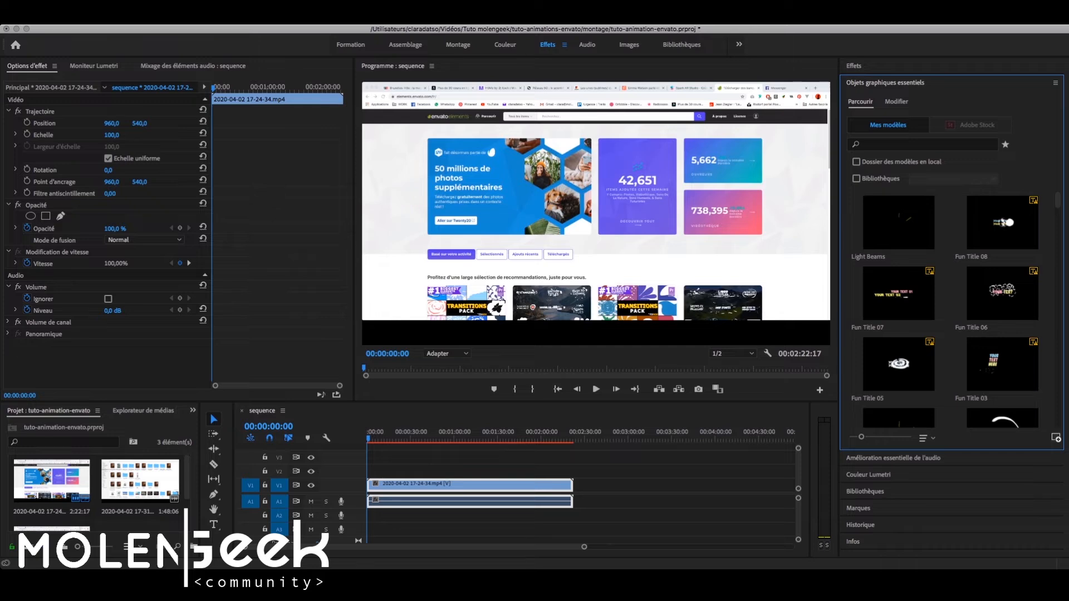
Import Glitch_Type_A_01.mogrt into the template library from the Glitch_Text_Styles_VH_MOGRT folder of the downloaded 70-glitch-title pack
key("super+Tab")
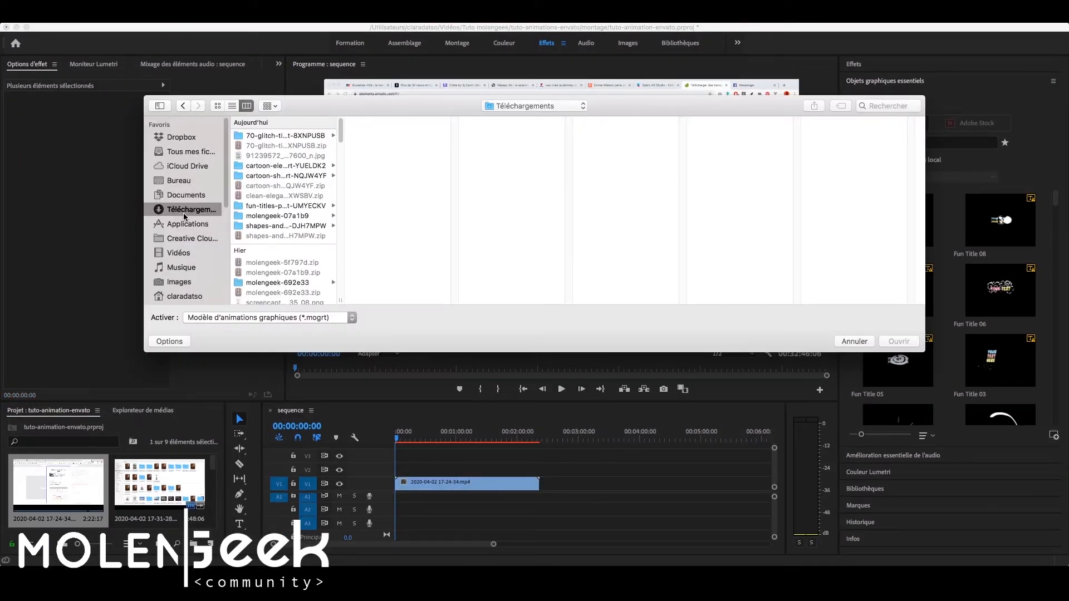
left_click(299, 136)
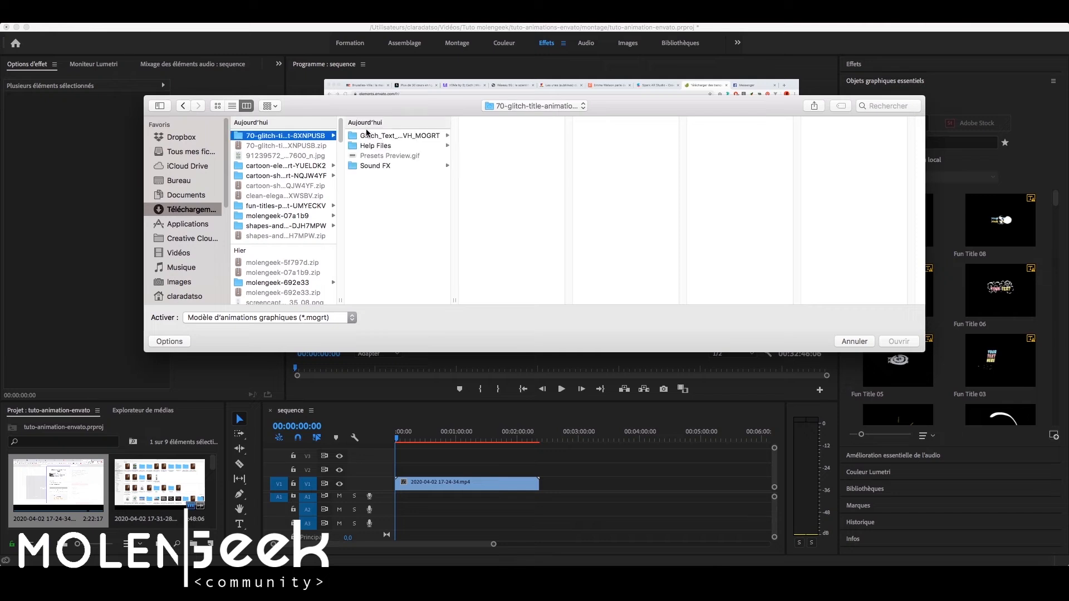
left_click(443, 137)
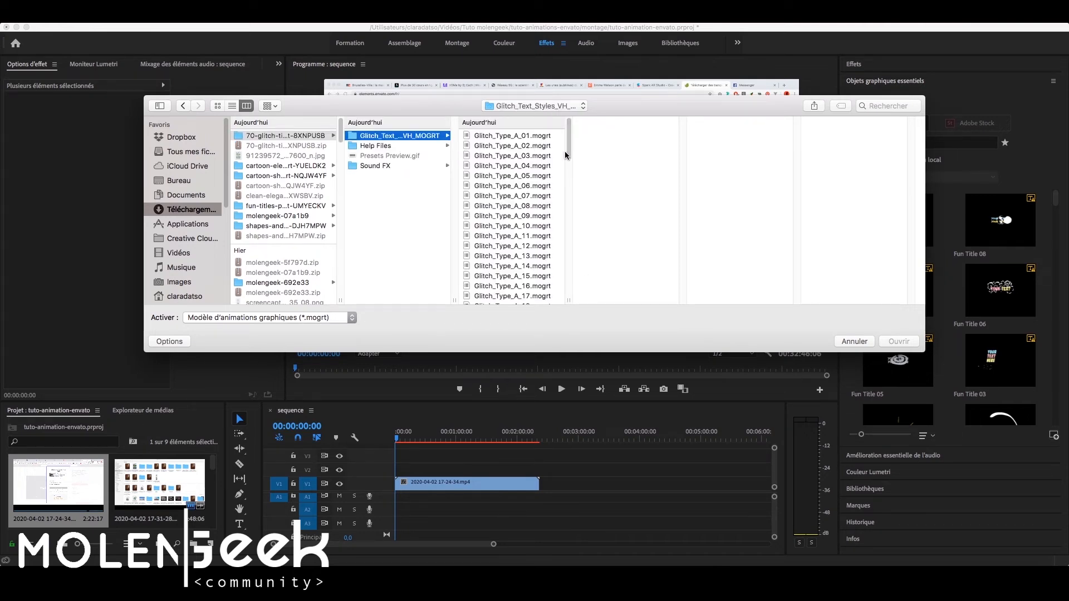
mouse_move(565, 155)
left_mouse_down()
mouse_move(567, 289)
mouse_move(573, 146)
left_mouse_up()
left_click(555, 138)
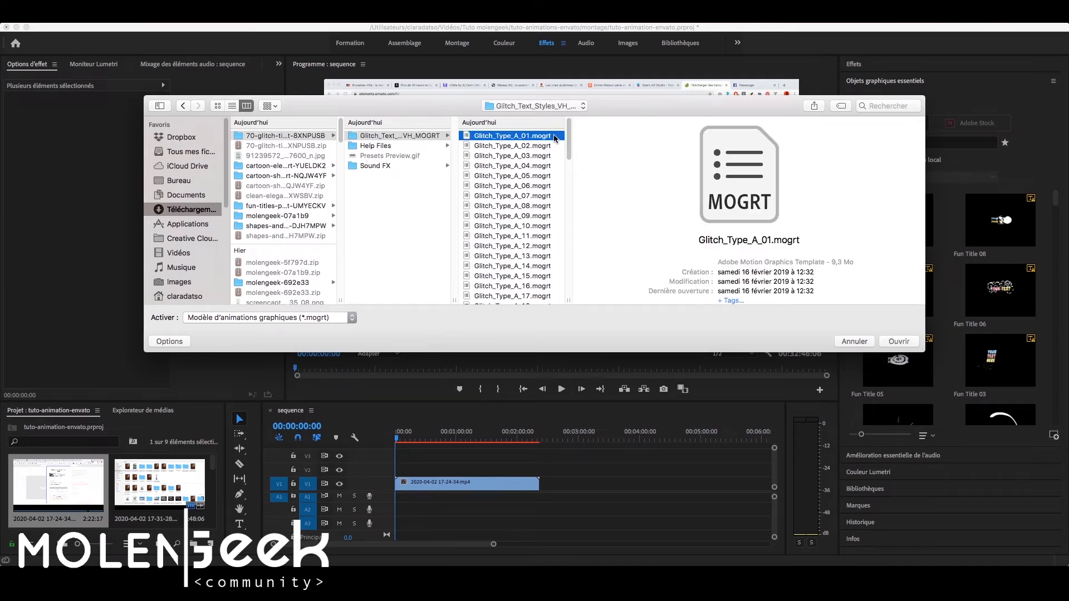
left_click(890, 344)
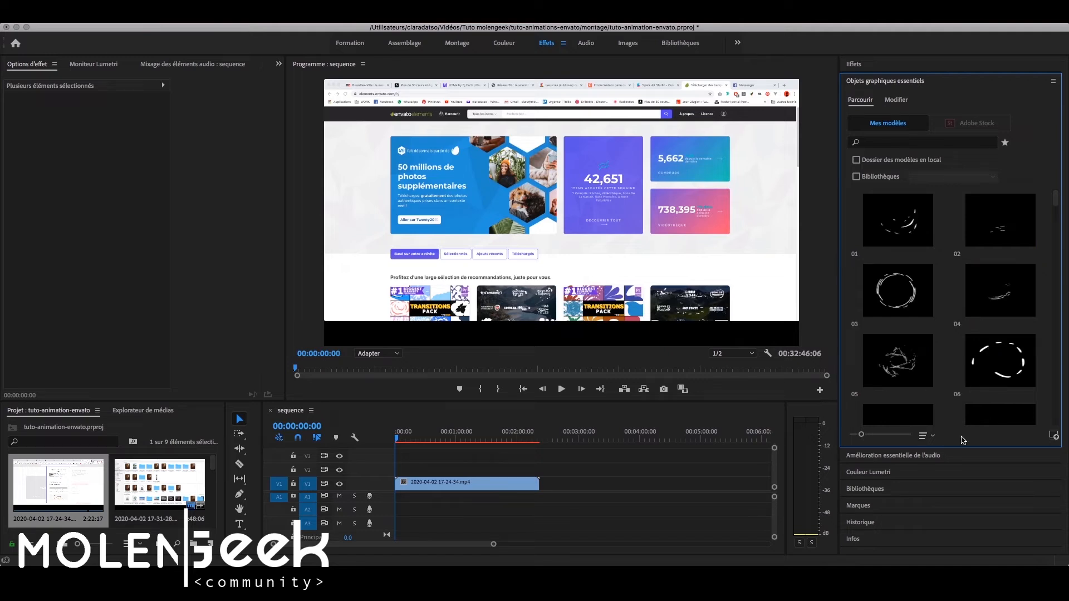
Change the sort order of the template library and add Glitch_Type_A_01 to track V1 directly after the video clip
left_click(933, 437)
left_click(951, 440)
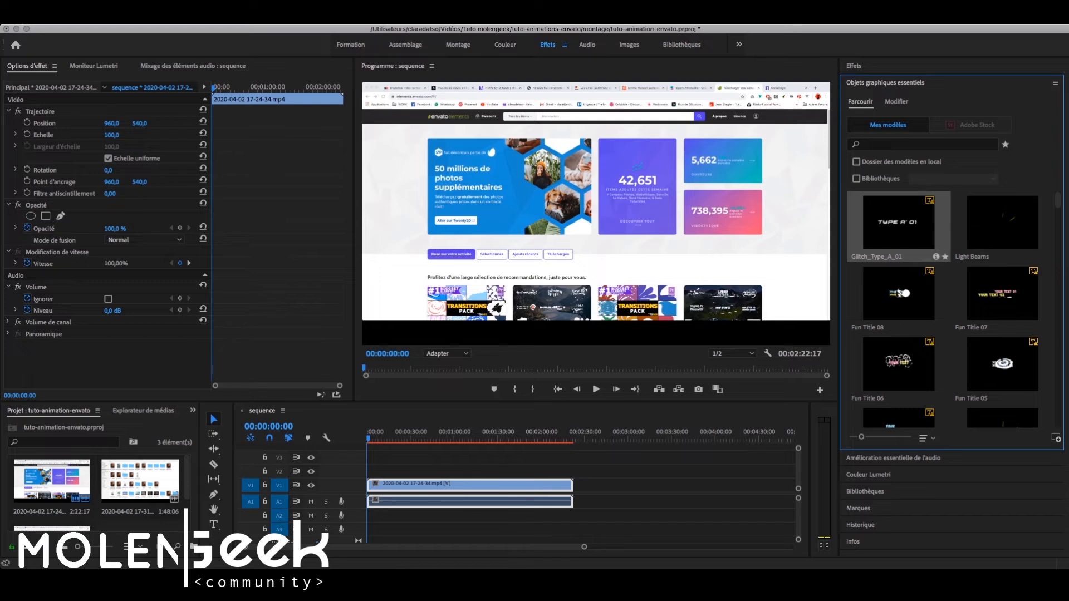
left_click_drag(898, 222, 583, 486)
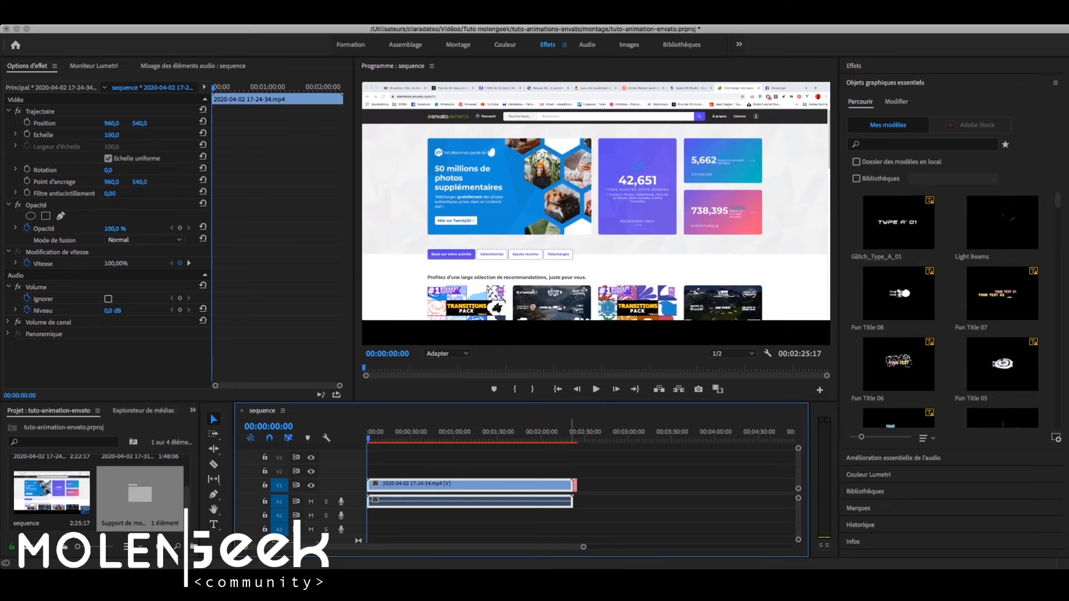
Zoom the timeline in on the Glitch_Type_A_01 clip and play its animation from 00:02:22:13
left_click(574, 436)
left_click_drag(584, 547, 407, 547)
left_click(565, 434)
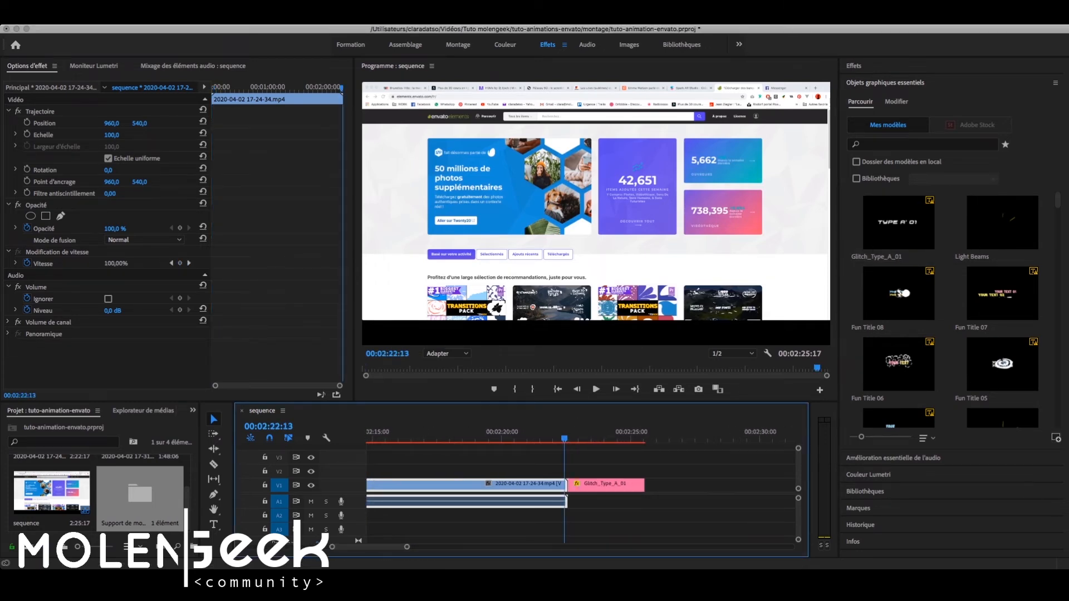
key("space")
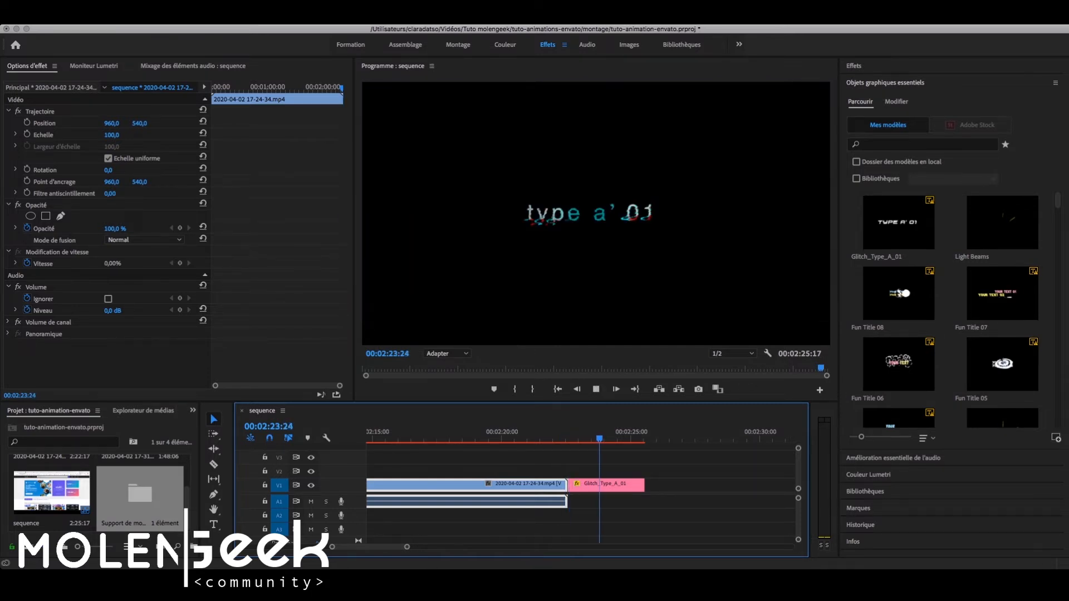
key("space")
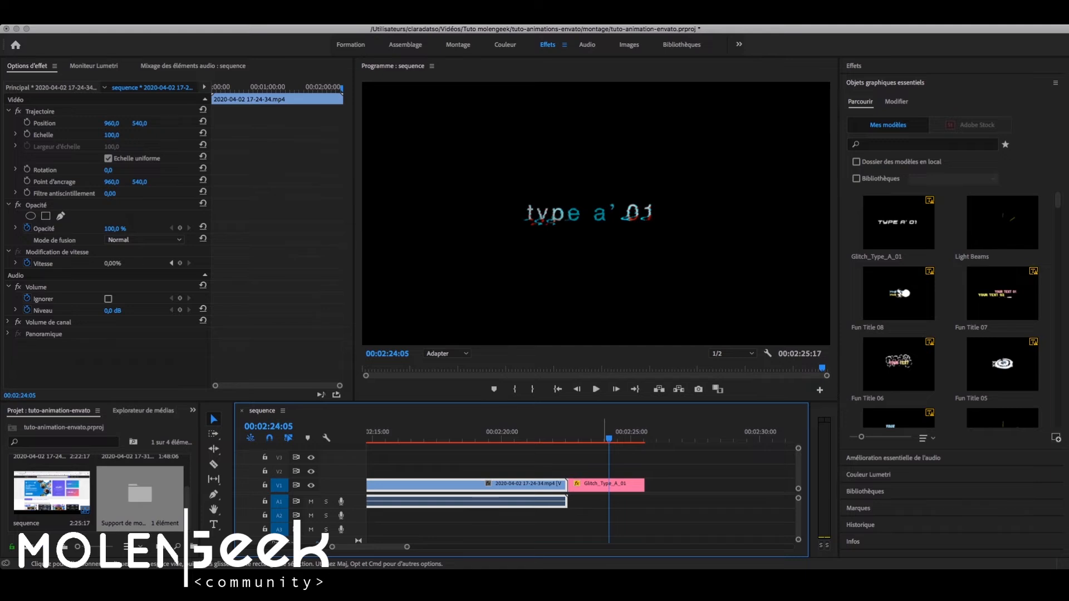
Select the Glitch_Type_A_01 clip and mark the In point at its start, 00:02:22:17, and the Out point at its end
left_click(607, 483)
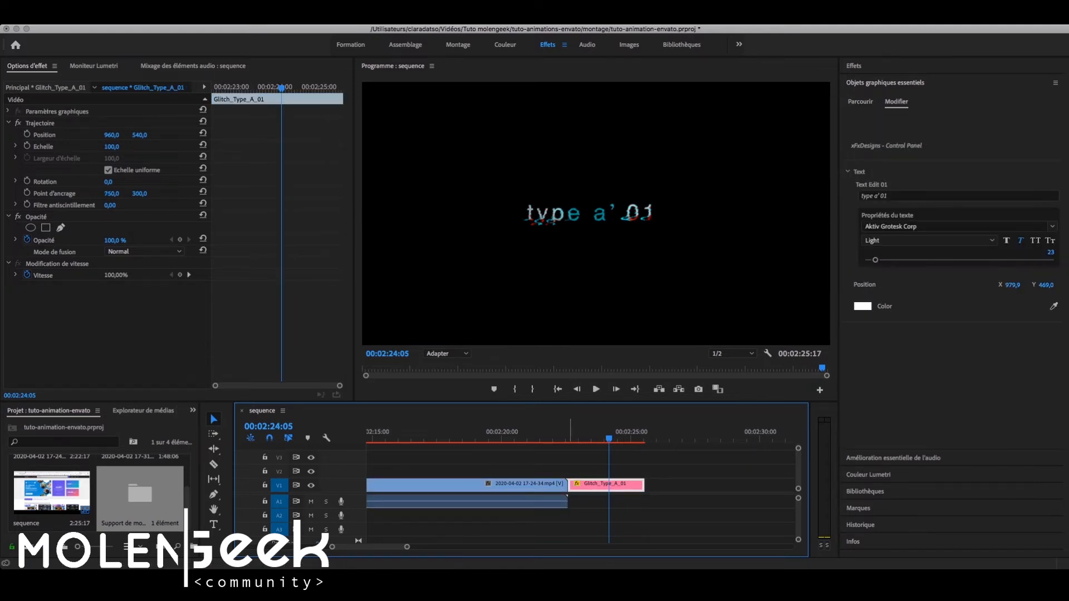
left_click(568, 435)
key("Left")
key("Left")
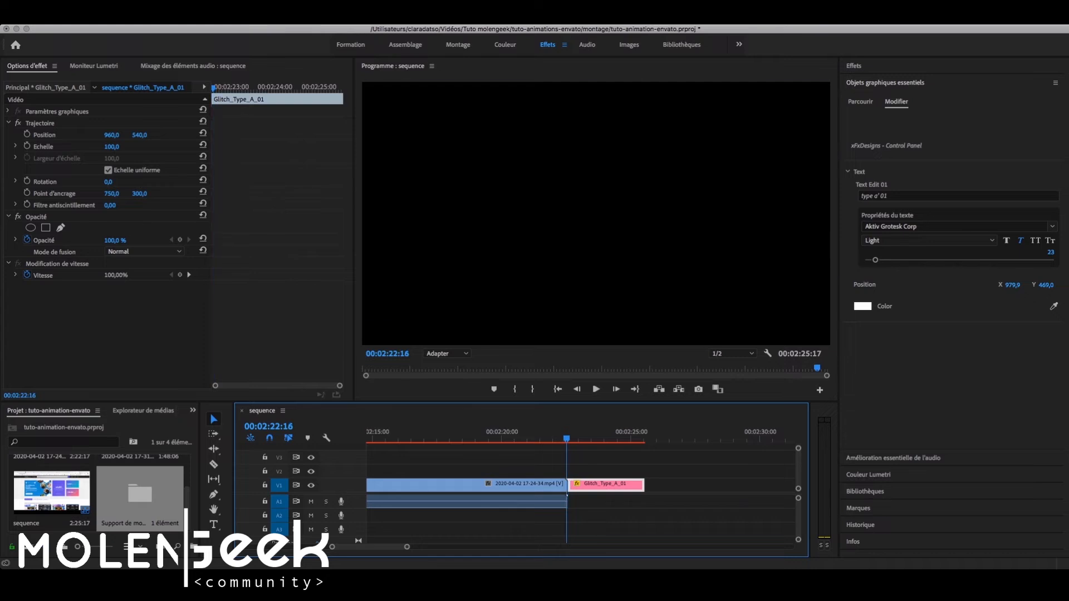
key("Right")
key("Right")
key("Right")
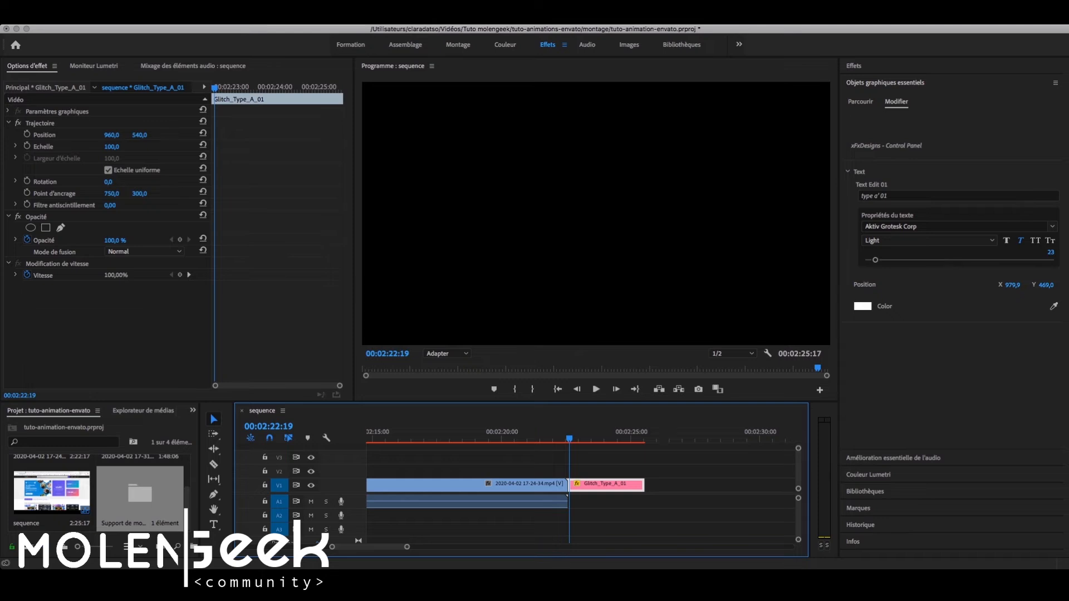
key("Left")
key("Left")
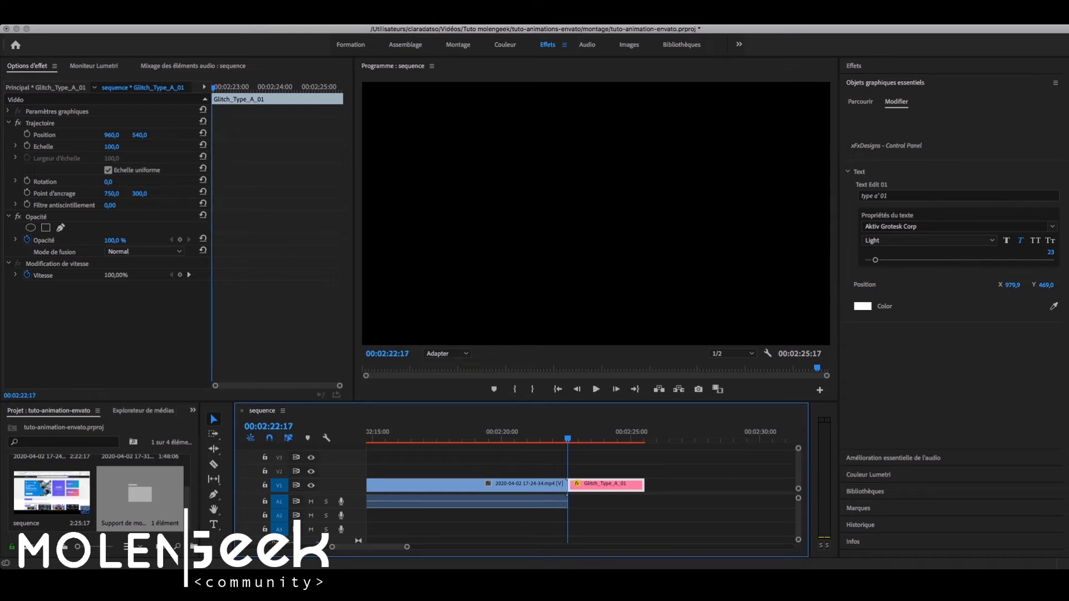
key("i")
left_click(642, 439)
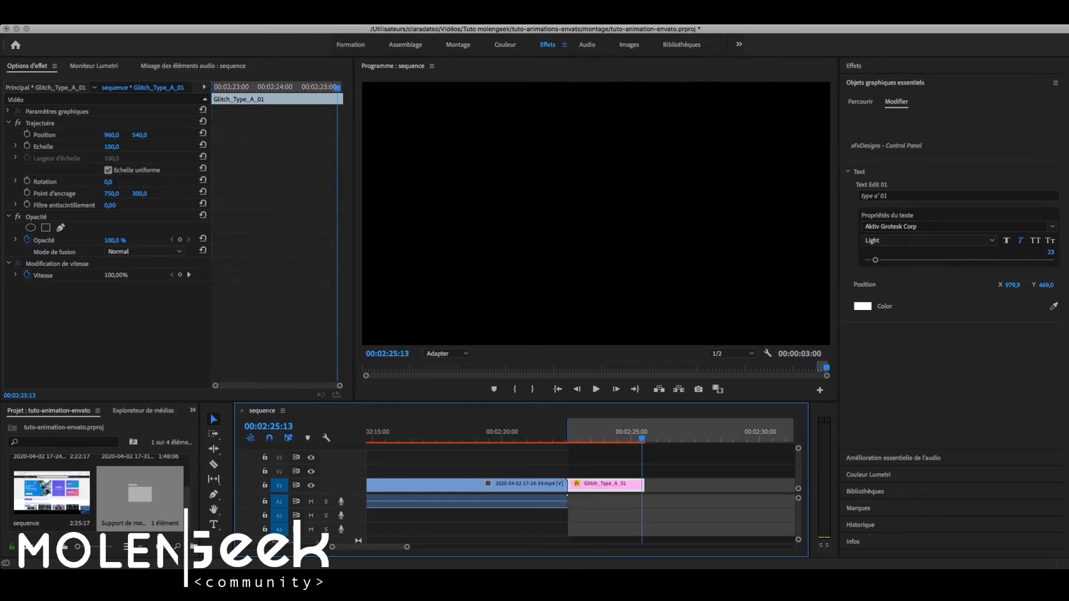
key("Right")
key("Right")
key("Right")
key("o")
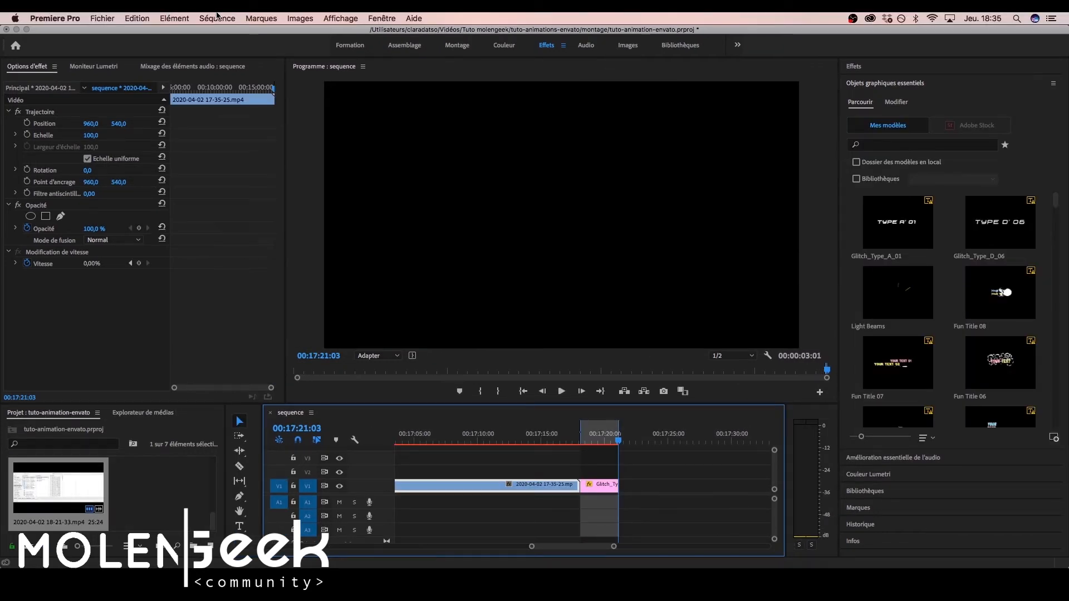
Render the marked In-to-Out range and play back the rendered title animation
left_click(218, 17)
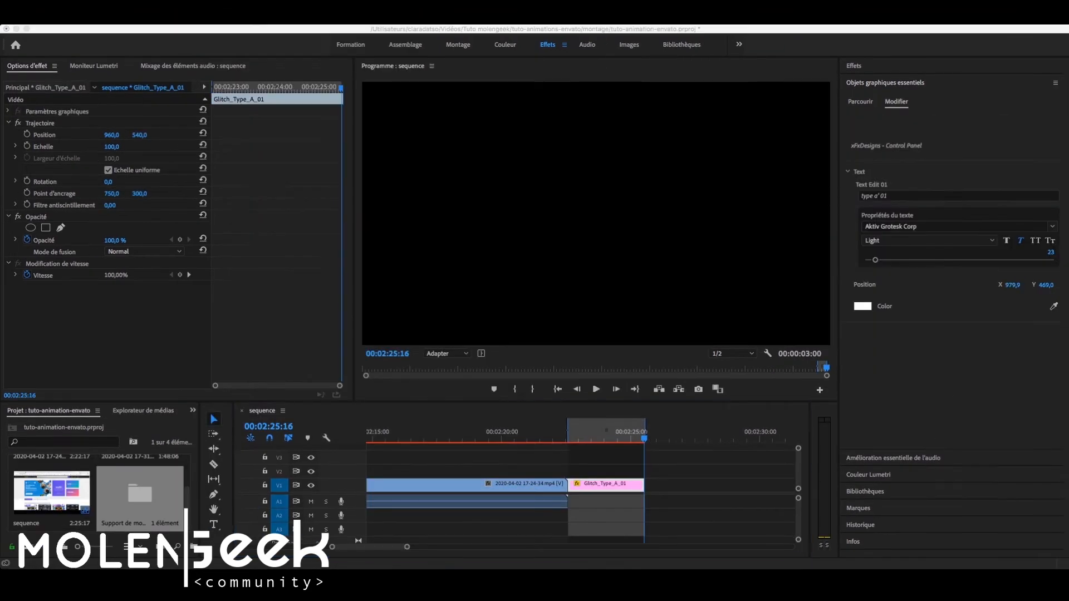
key("space")
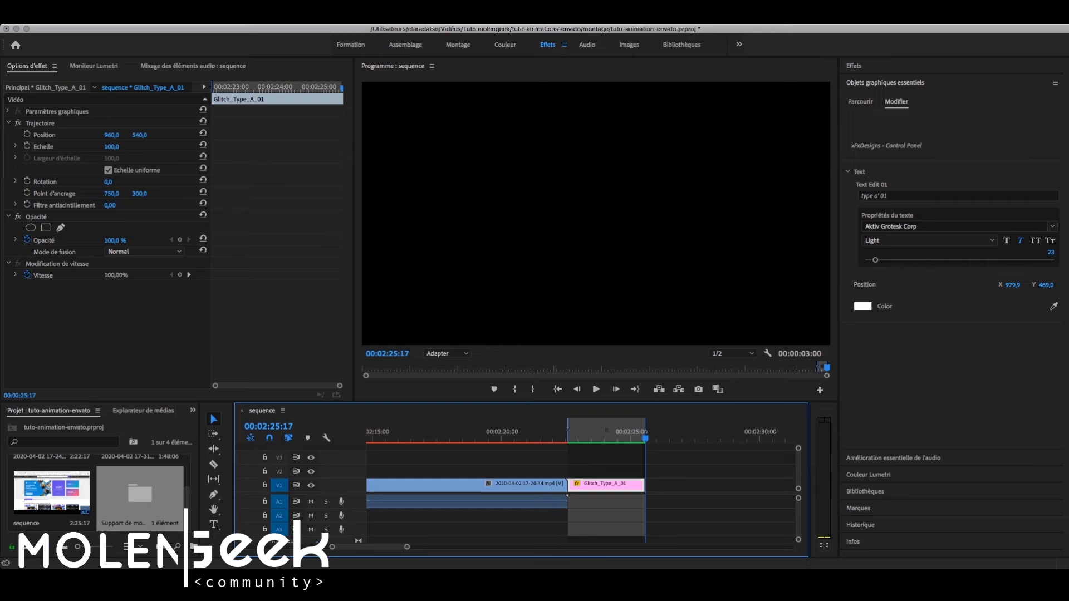
left_click_drag(645, 438, 576, 438)
key("space")
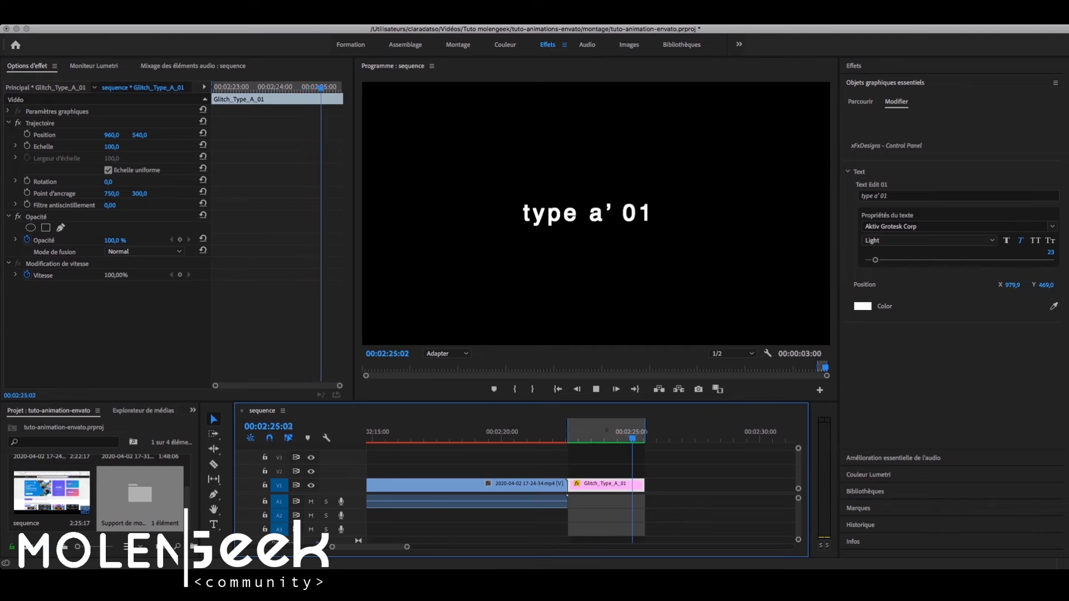
key("space")
With the playhead at 00:02:23:00, replace the title's text with hellooo and set its font to Ayuthaya
left_click(579, 433)
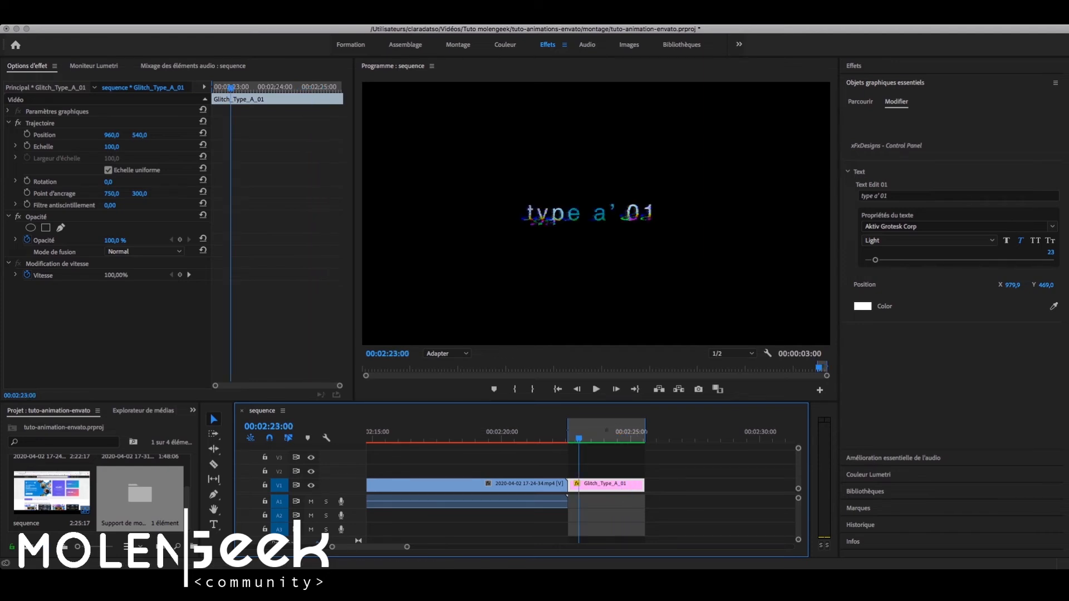
left_click(860, 102)
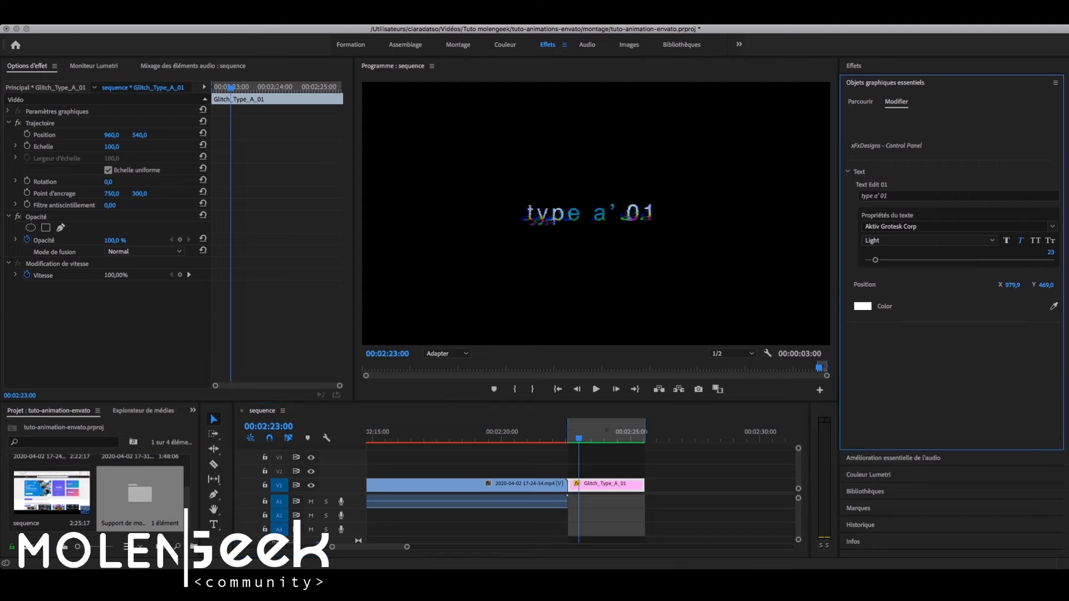
left_click(936, 256)
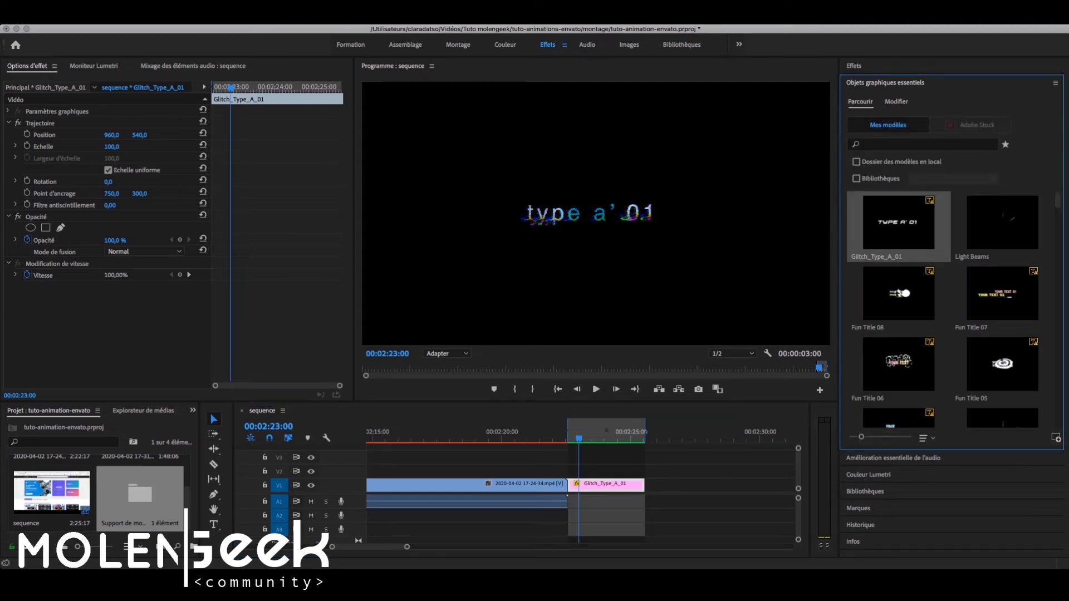
left_click(896, 102)
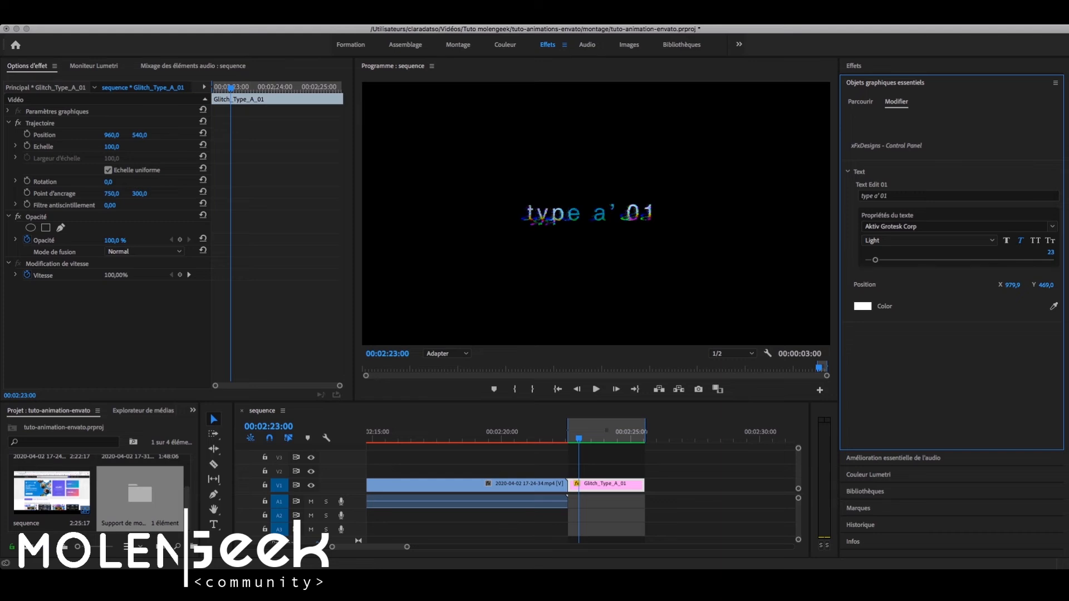
left_click(889, 196)
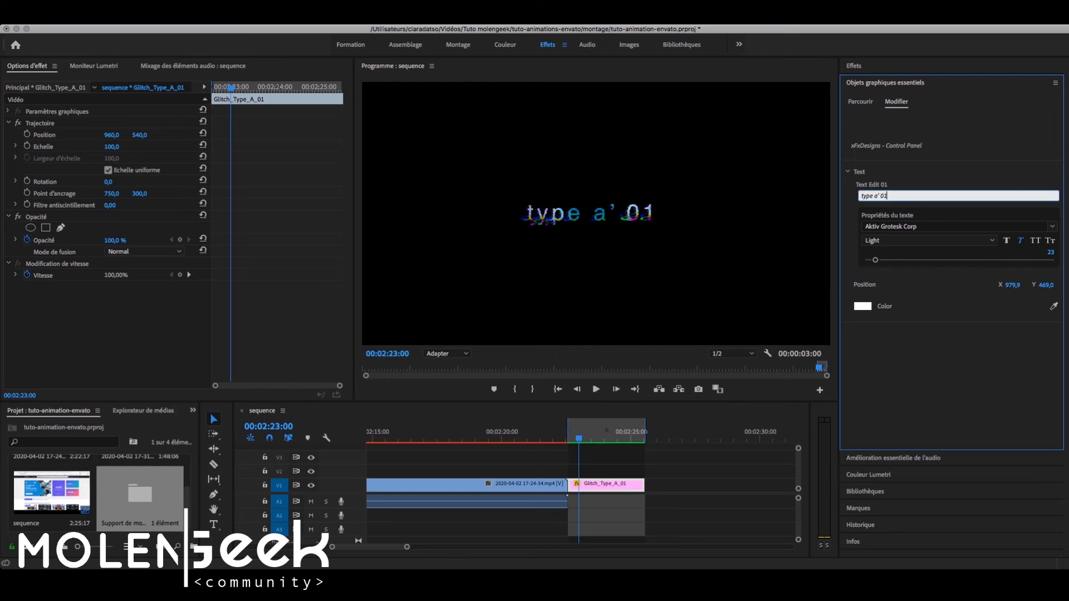
left_click_drag(889, 196, 861, 196)
type("hellooo")
key("Return")
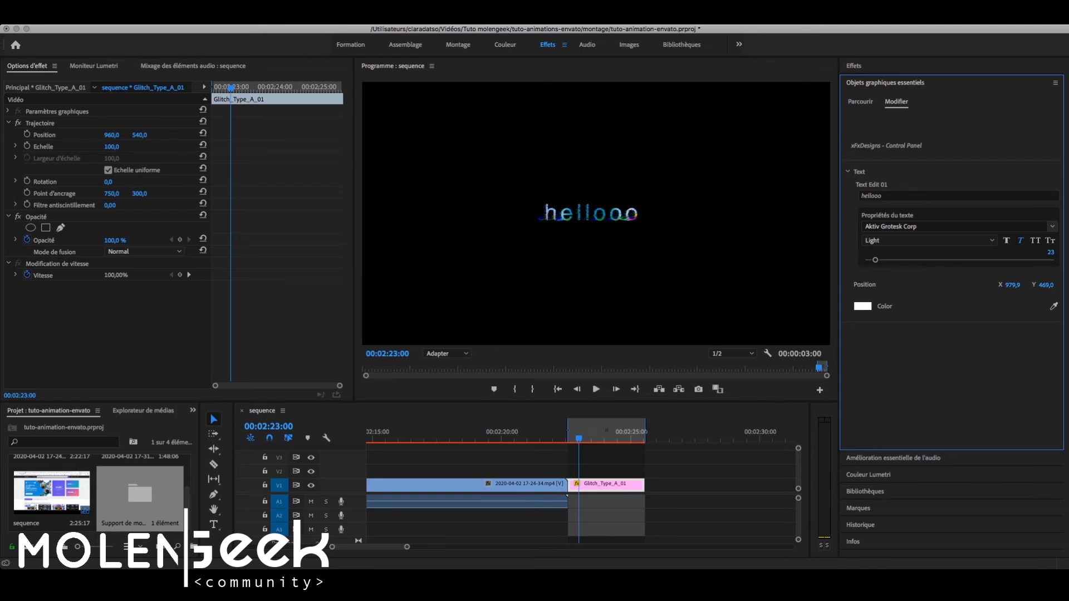
left_click(913, 227)
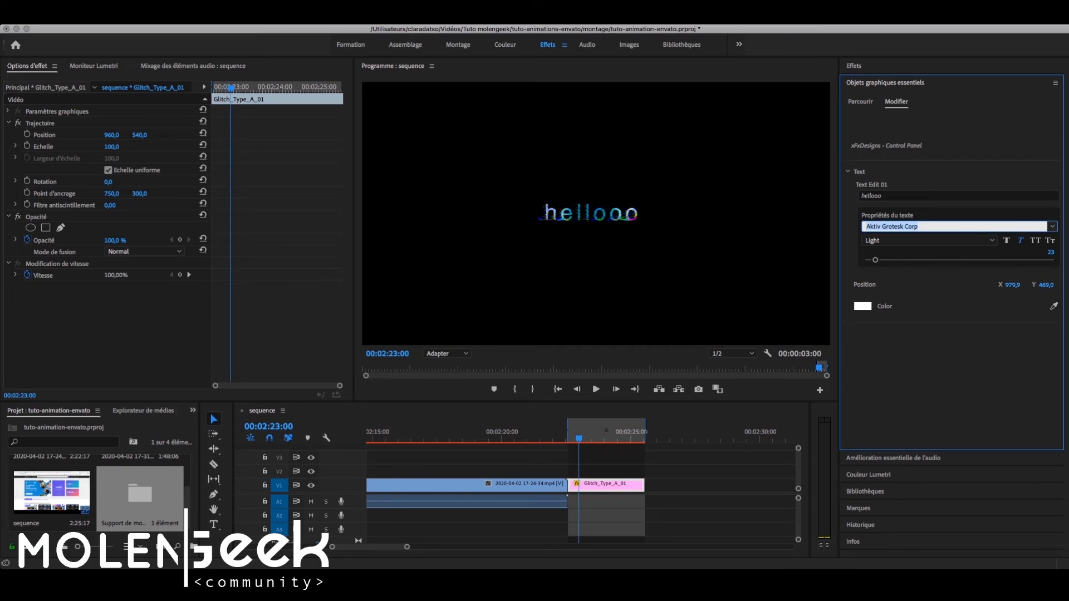
key("Return")
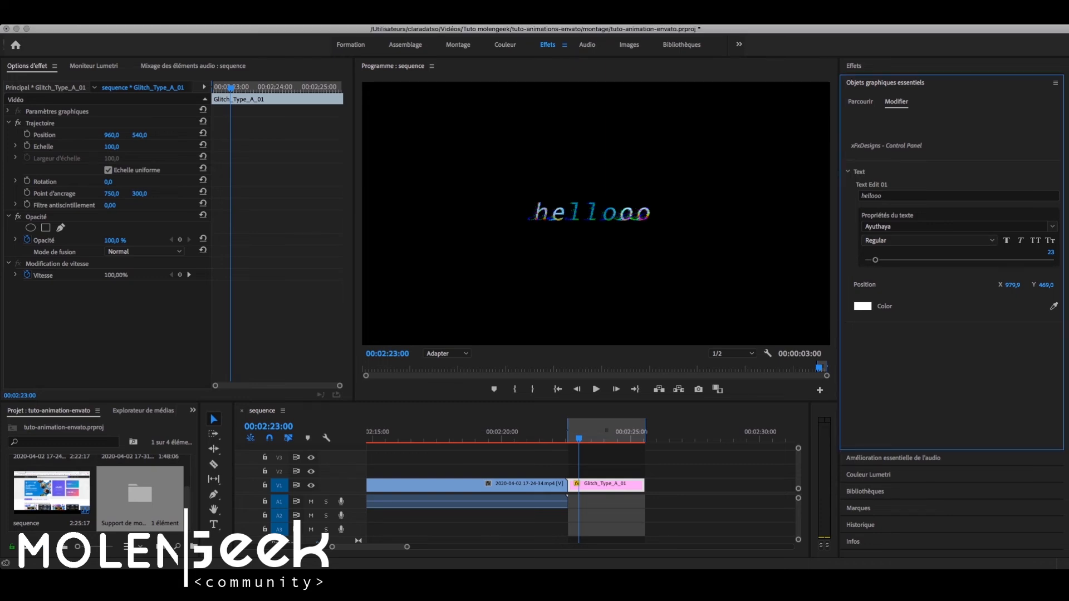
Set the hellooo title's text size to 44, its position to X 1040,9 and Y 595,0, and its color to yellow
left_click_drag(875, 260, 902, 260)
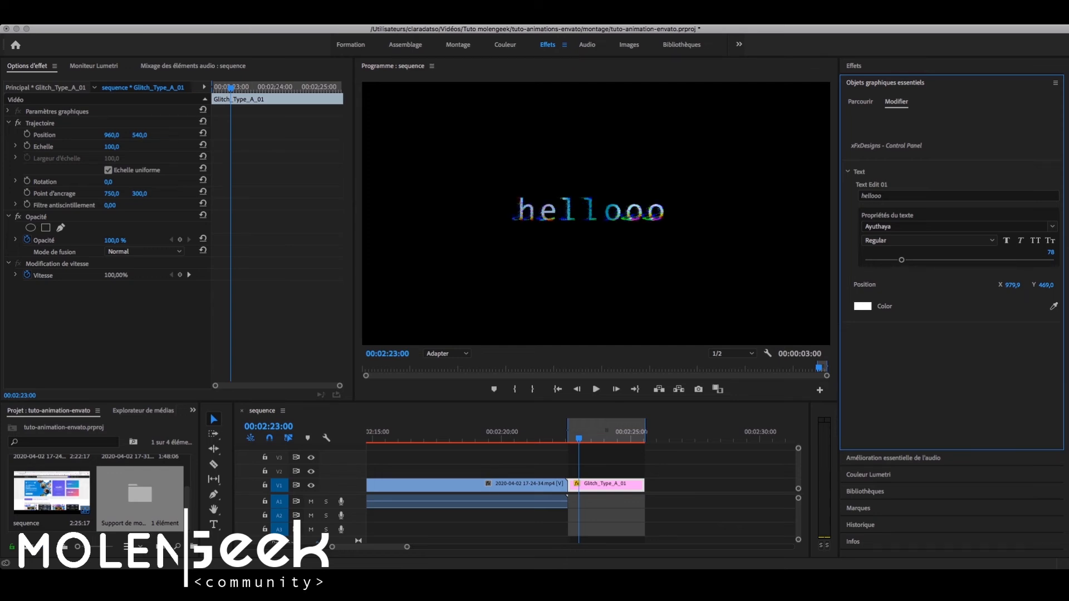
left_click_drag(901, 259, 972, 259)
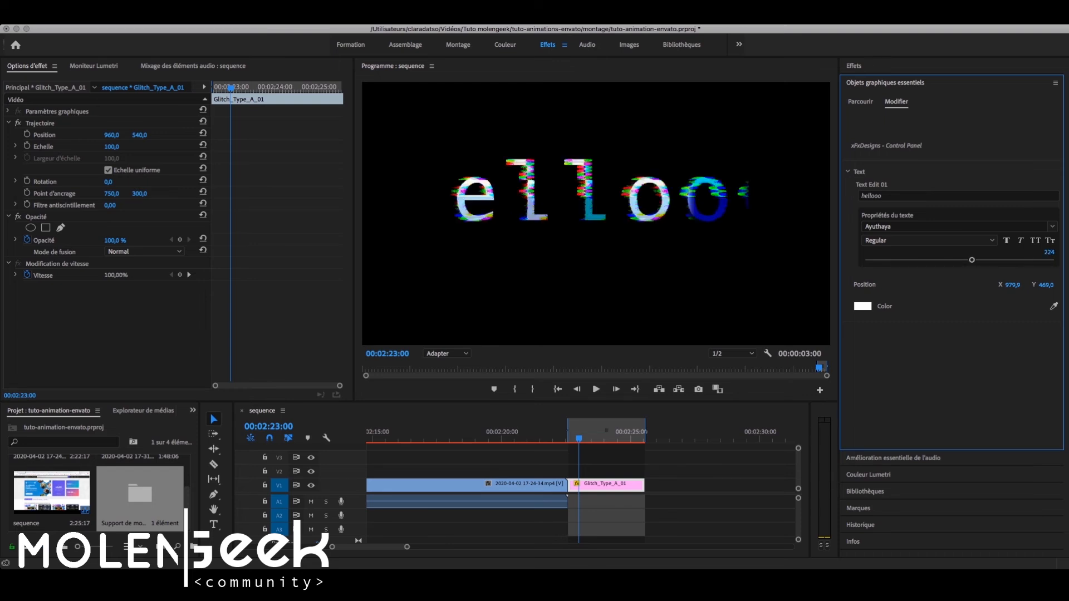
left_click_drag(972, 259, 938, 259)
left_click_drag(939, 259, 885, 259)
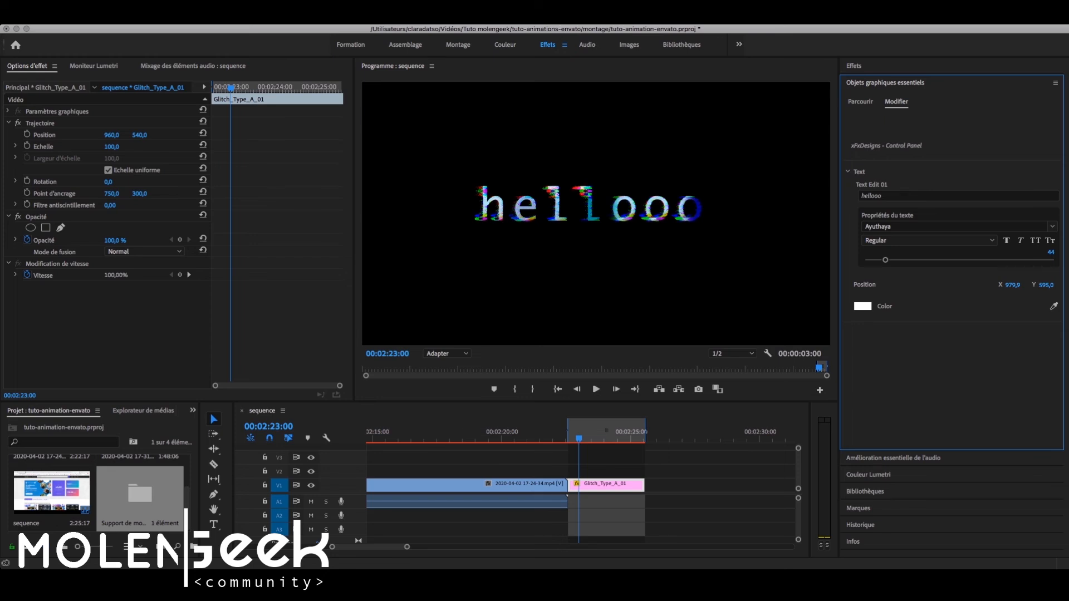
left_click_drag(1012, 285, 1046, 285)
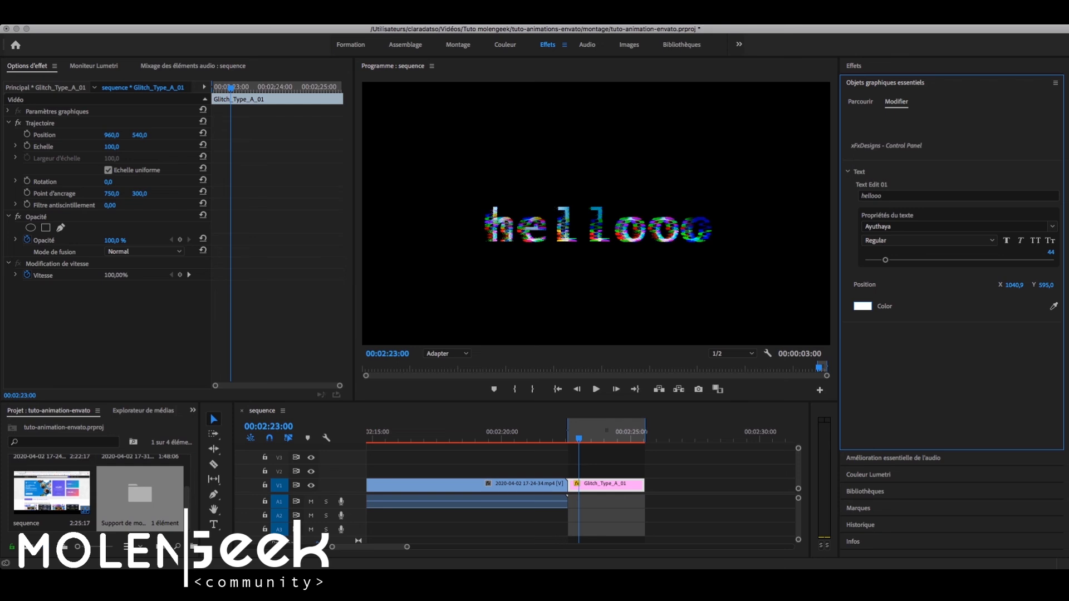
left_click(863, 306)
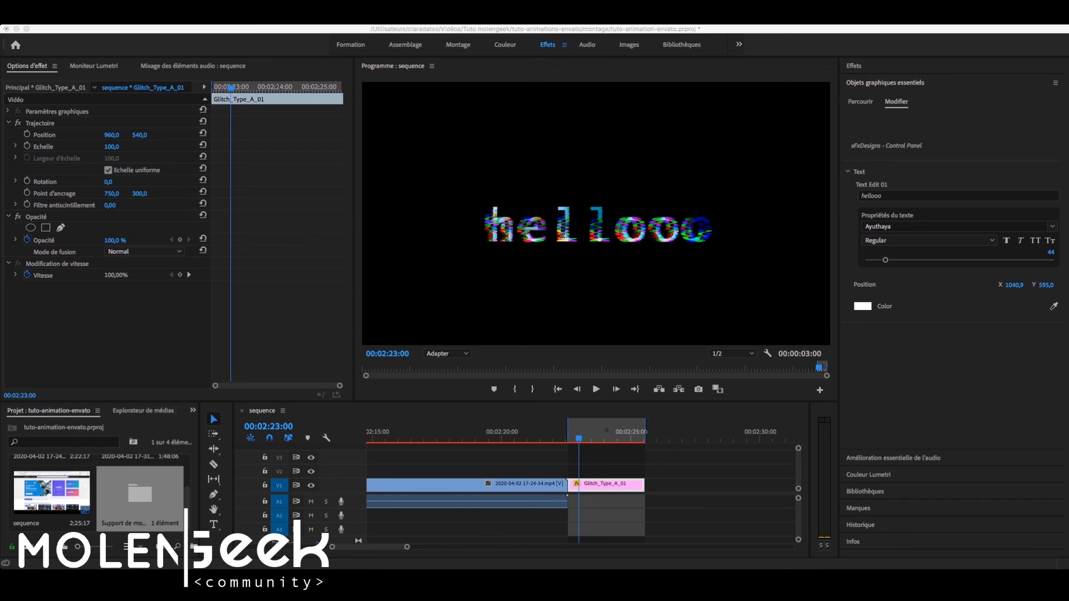
Play back the edited title, render the marked range again and replay the rendered result
left_click_drag(578, 438, 566, 438)
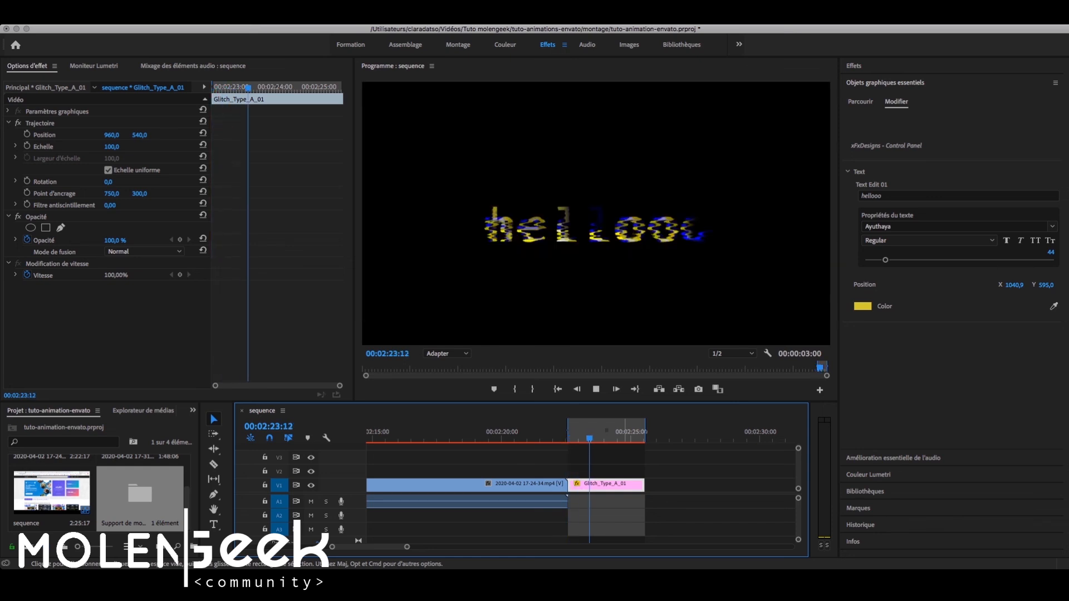
key("space")
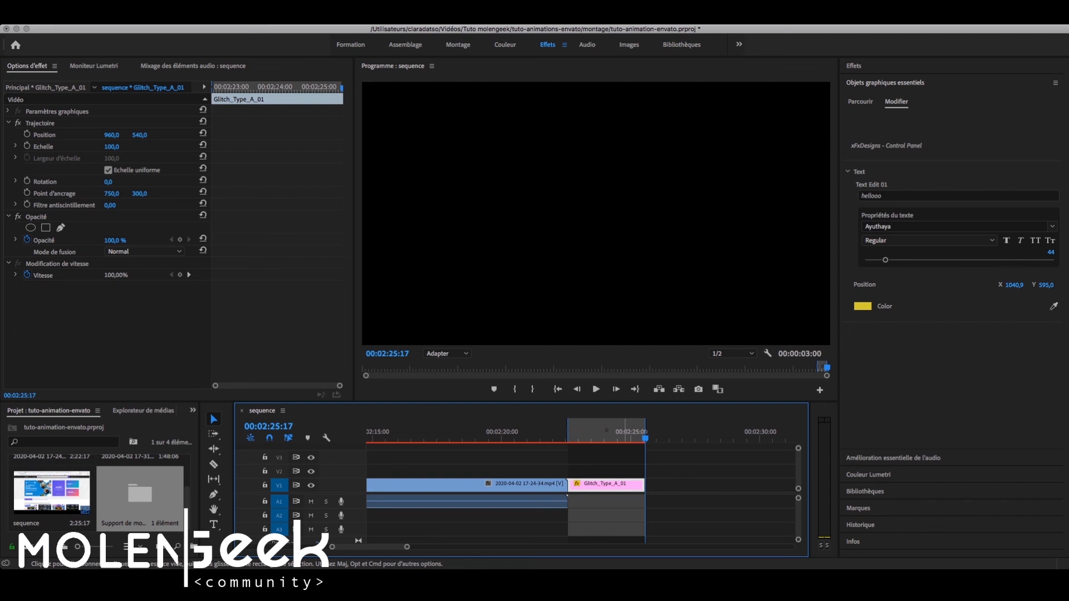
key("super+Tab")
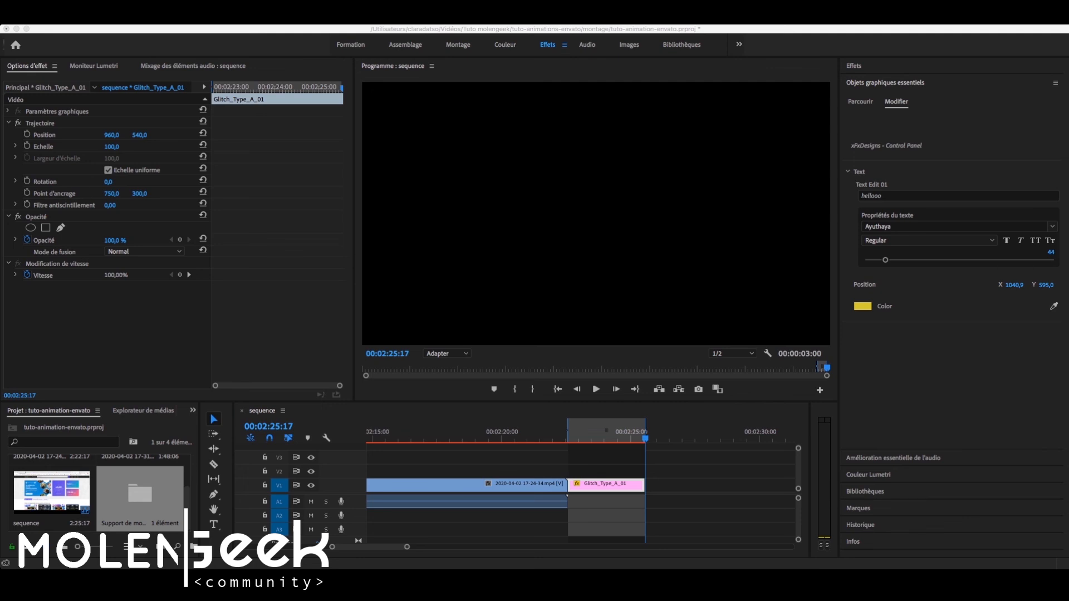
key("super+Tab")
key("space")
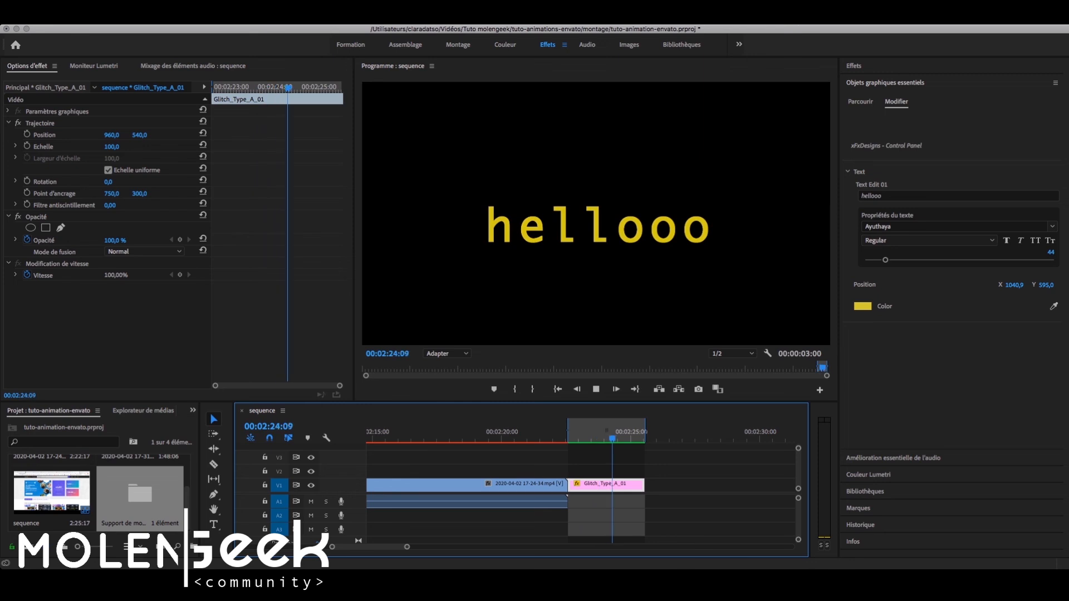